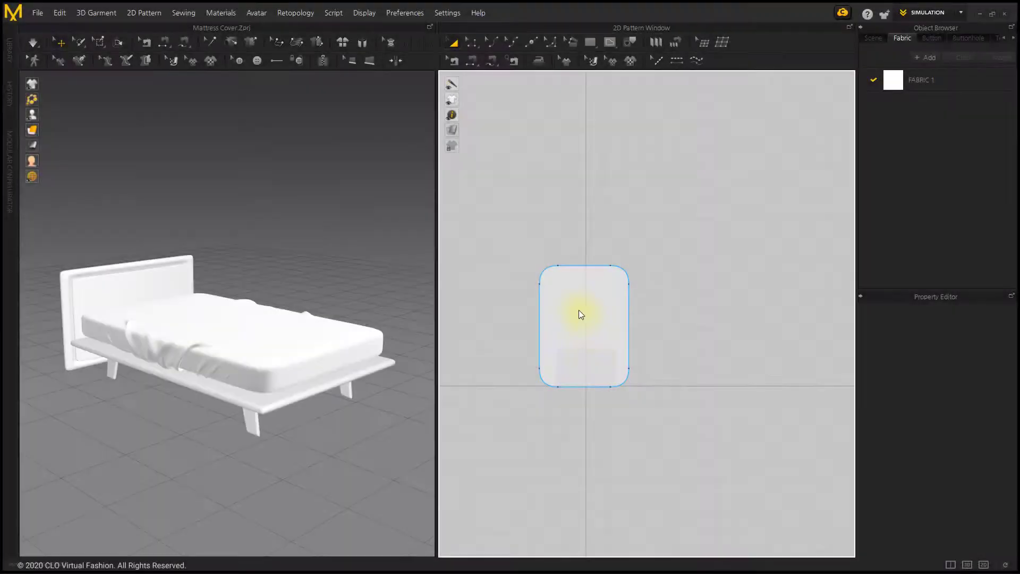
Step: Move the rounded pattern off to the right and switch to the Rectangle drawing tool
drag(578, 310, 813, 308)
click(649, 360)
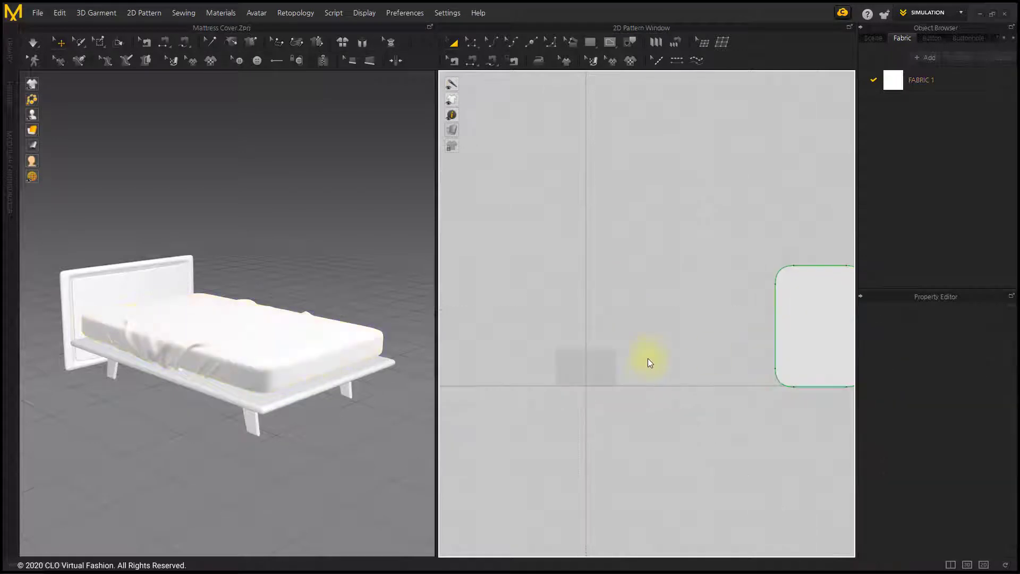
click(591, 42)
click(620, 77)
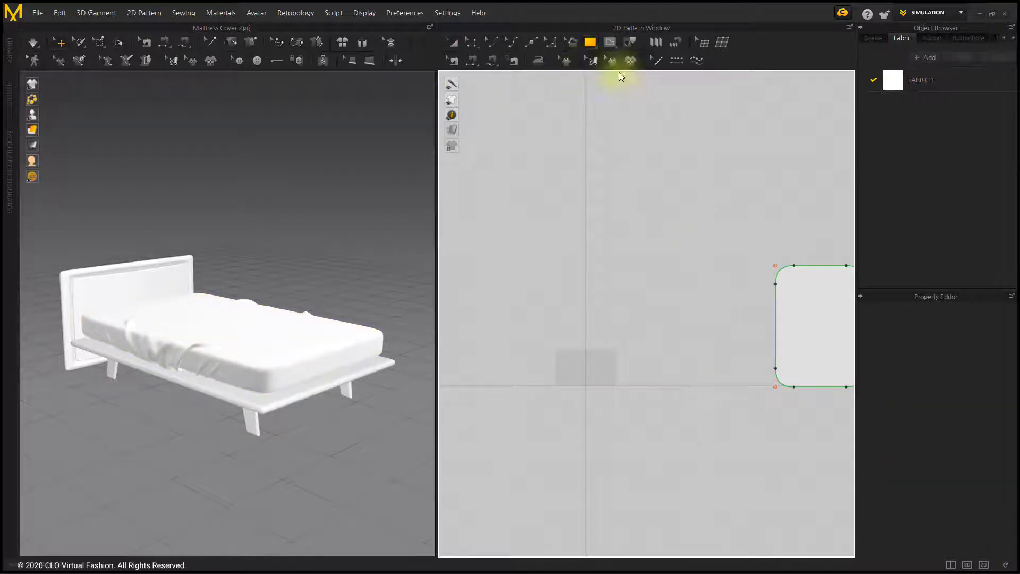
scroll(531, 372, up, 3)
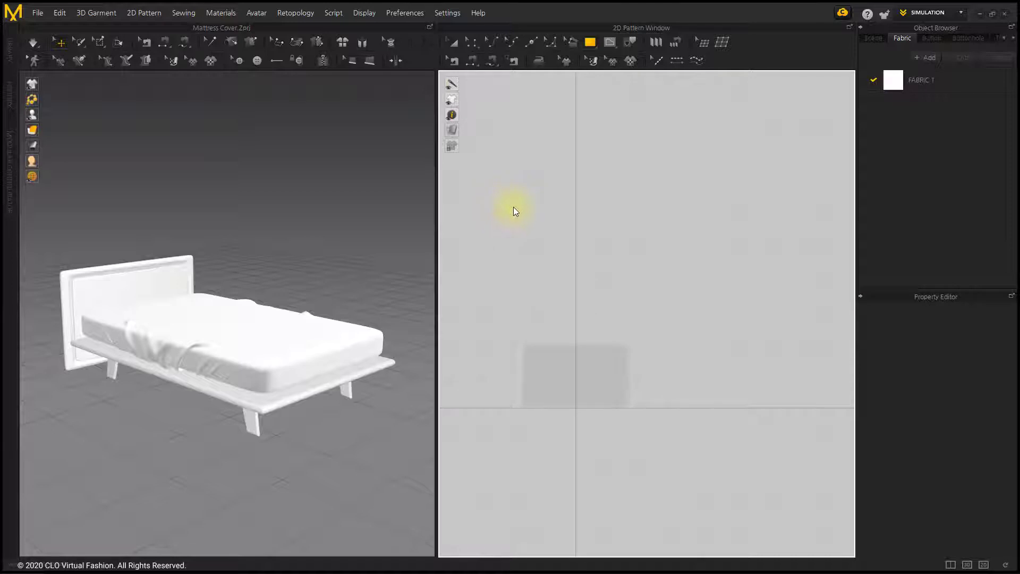
Step: Draw a new tall rectangle pattern in the 2D window
drag(514, 207, 630, 407)
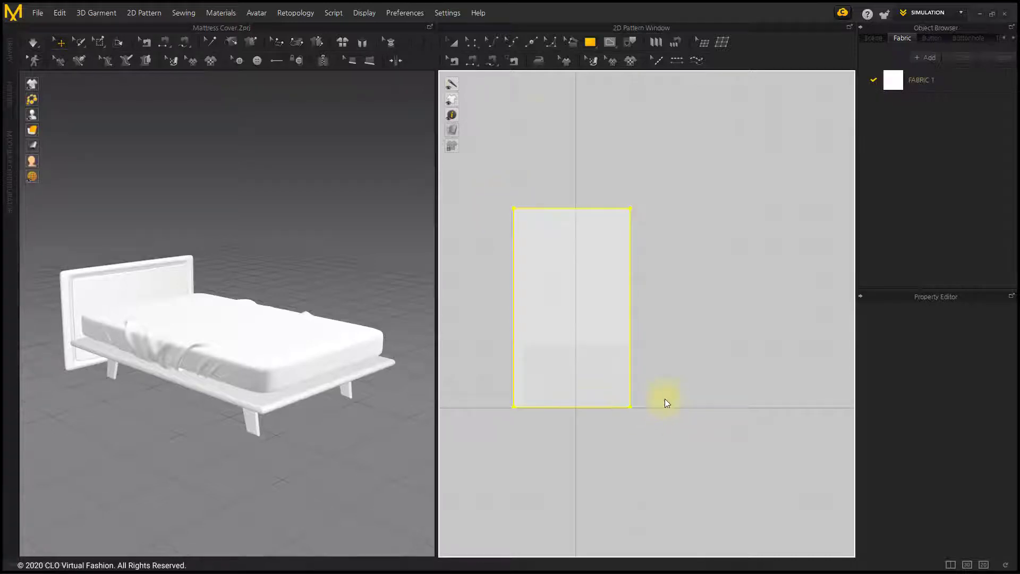
click(453, 41)
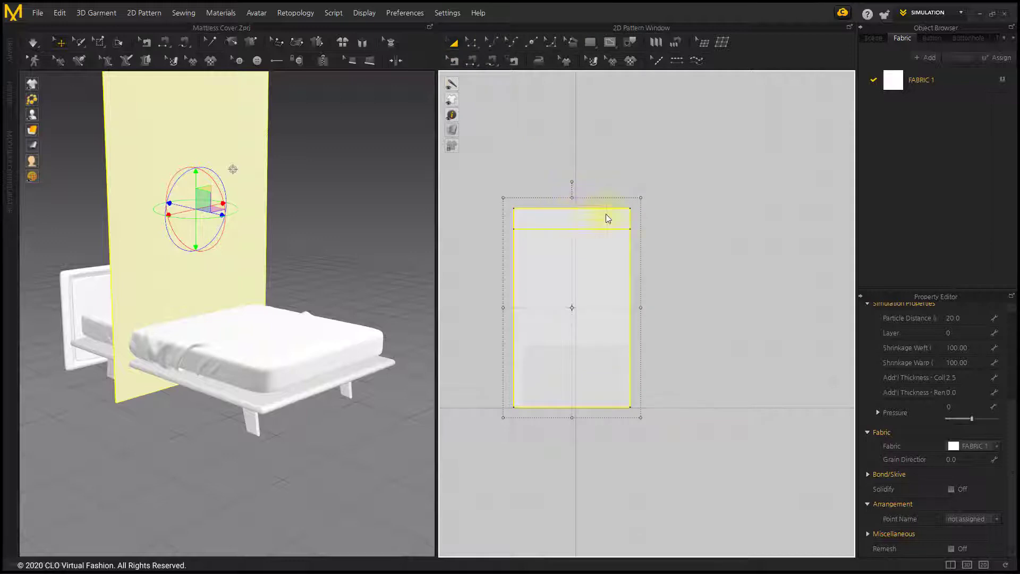
click(687, 202)
scroll(282, 242, down, 3)
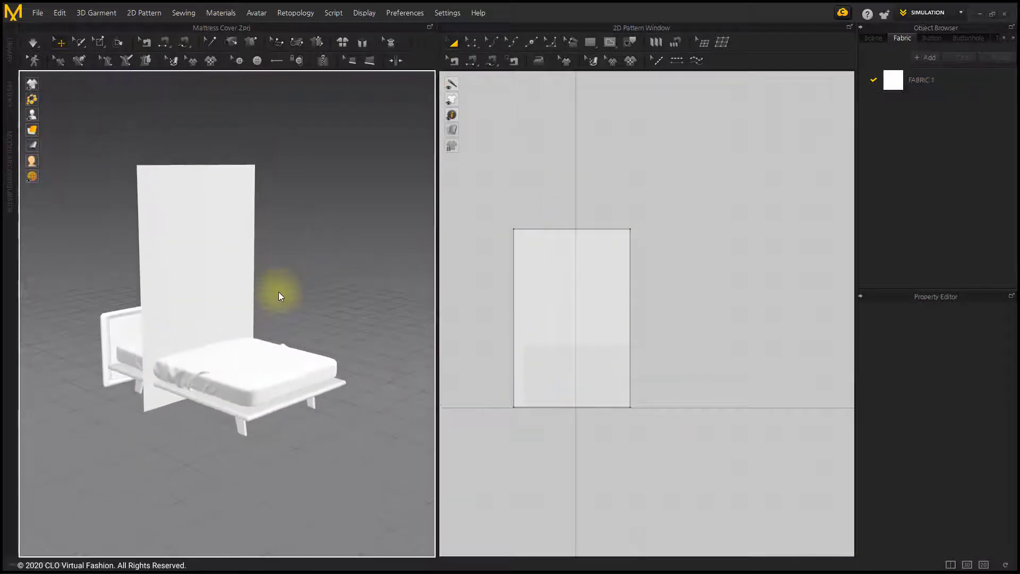
Step: Simulate and pull the rectangle panel down onto the bed, rotating it flat
click(225, 263)
key(space)
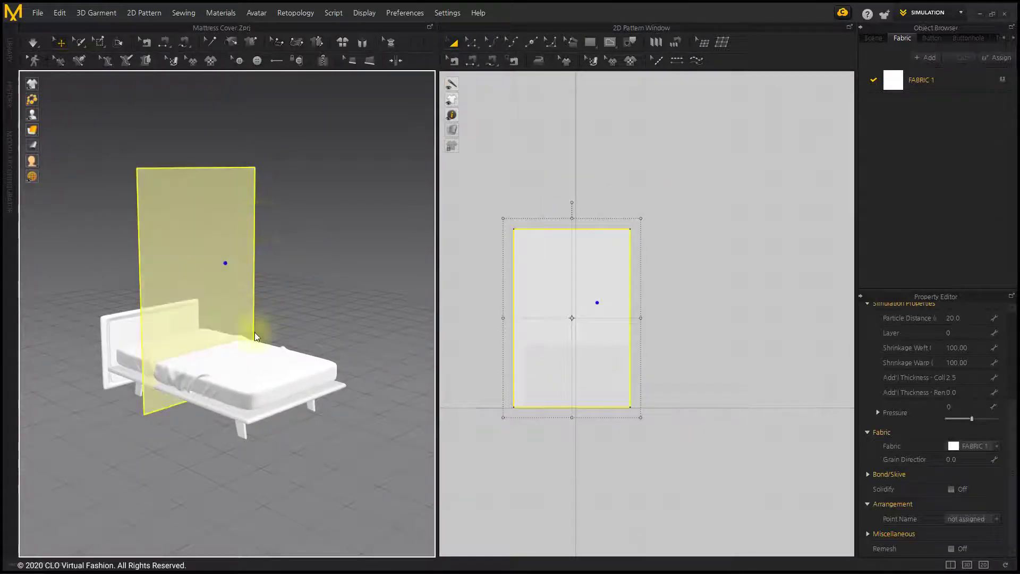
drag(225, 263, 262, 362)
key(space)
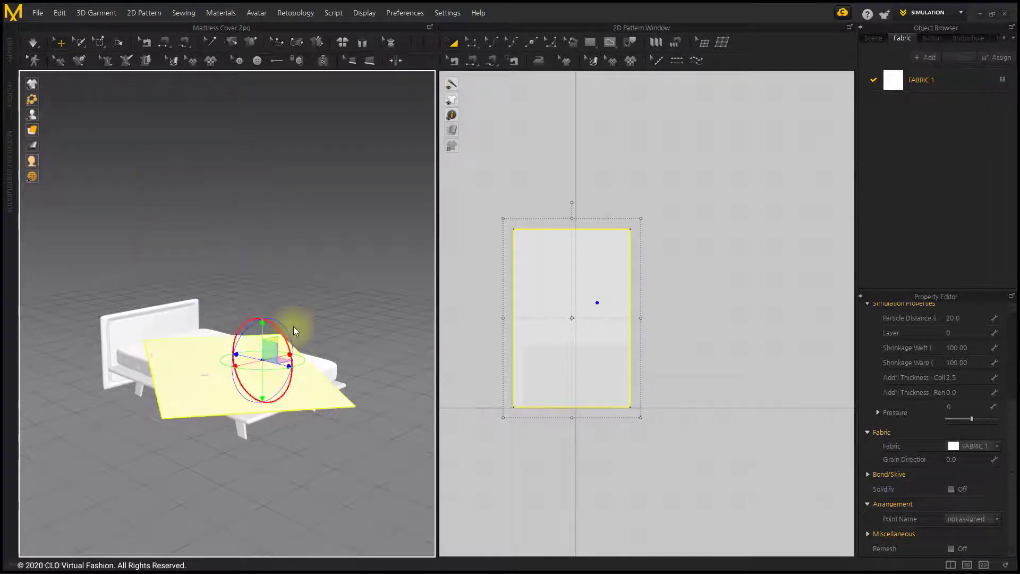
right_drag(292, 330, 278, 354)
drag(277, 354, 274, 334)
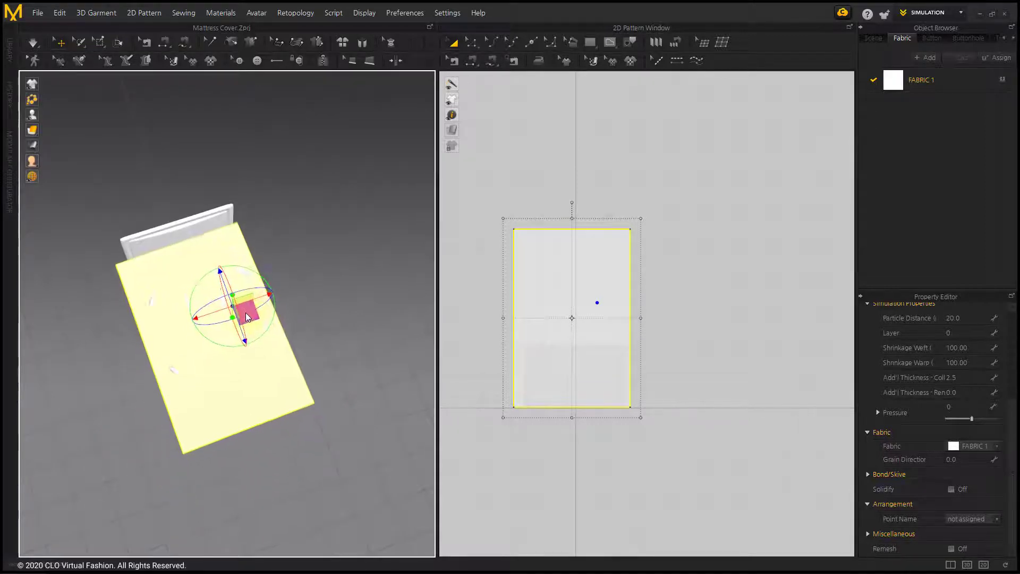
scroll(267, 315, up, 3)
Step: Switch to top view, make the pattern see-through and align it with the mattress
key(5)
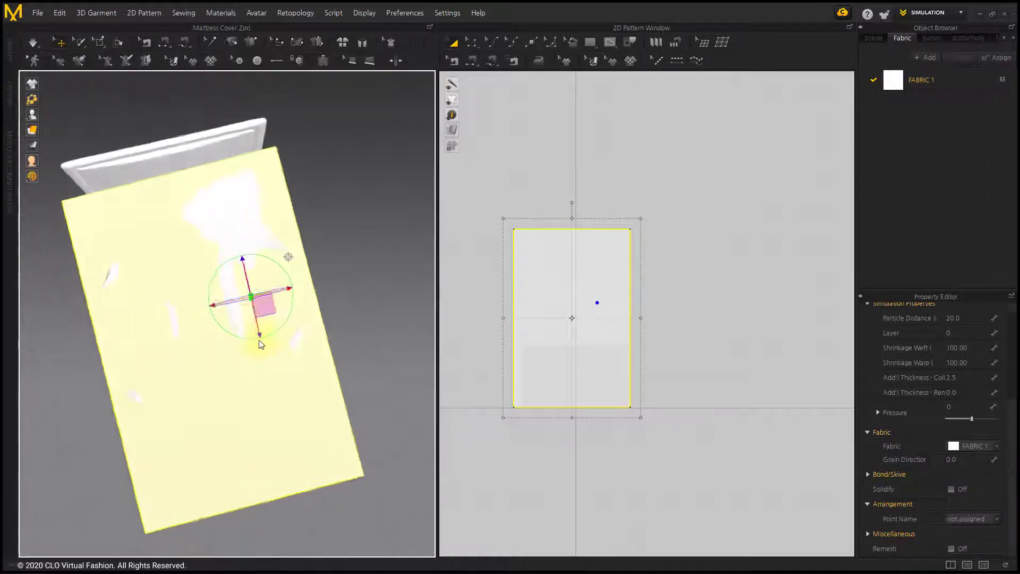
mouse_move(35, 133)
click(73, 129)
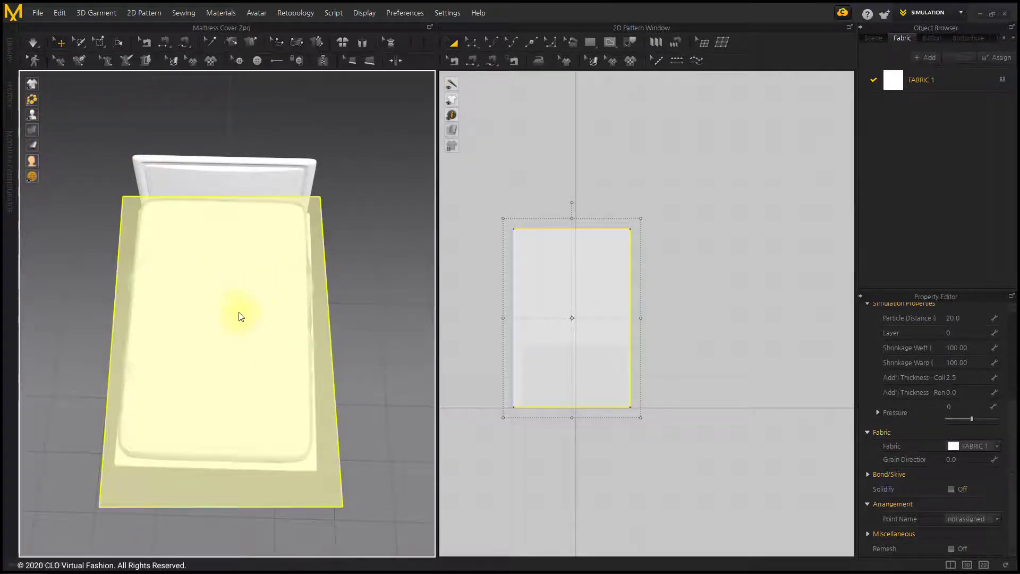
click(250, 325)
drag(257, 336, 254, 336)
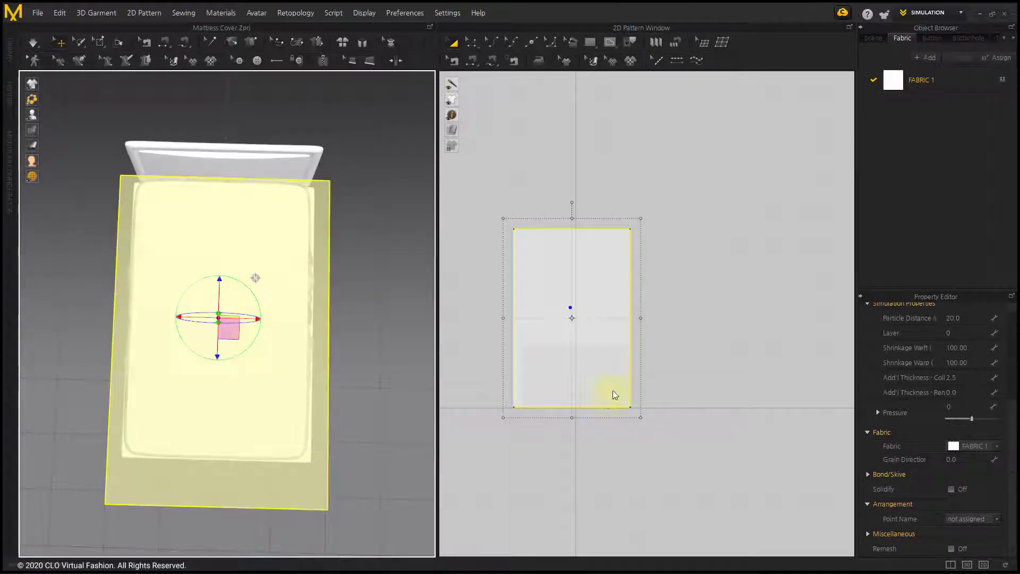
Step: Trim the rectangle's top, bottom and side edges to fit within the mattress top
drag(573, 417, 572, 390)
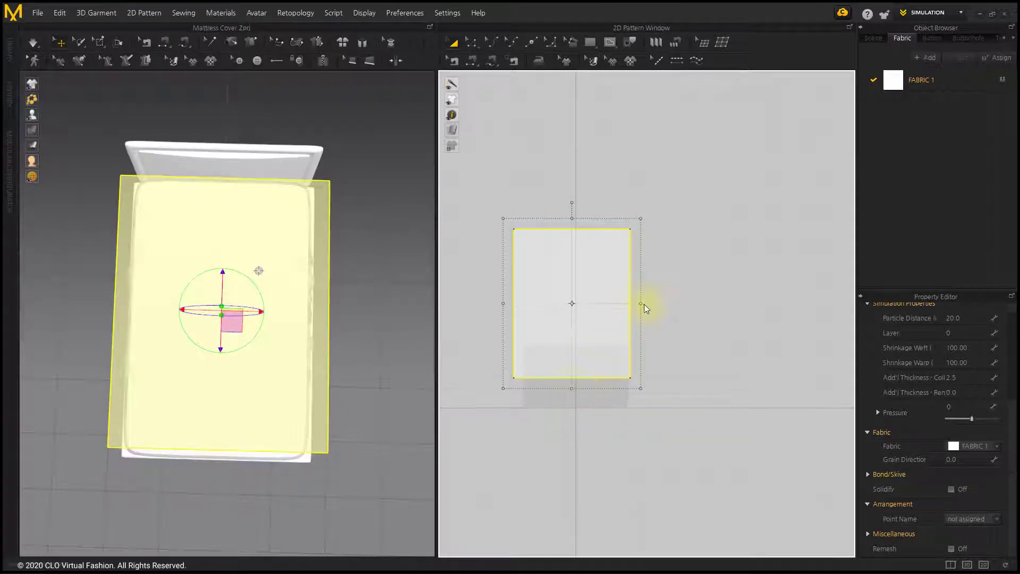
drag(642, 304, 625, 306)
drag(565, 387, 566, 383)
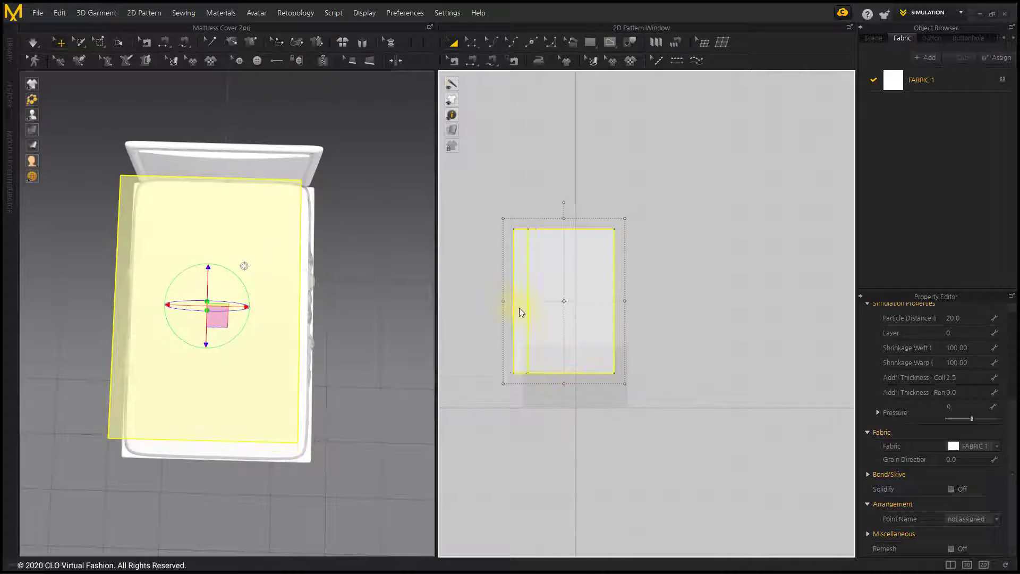
drag(517, 309, 523, 304)
drag(577, 234, 578, 235)
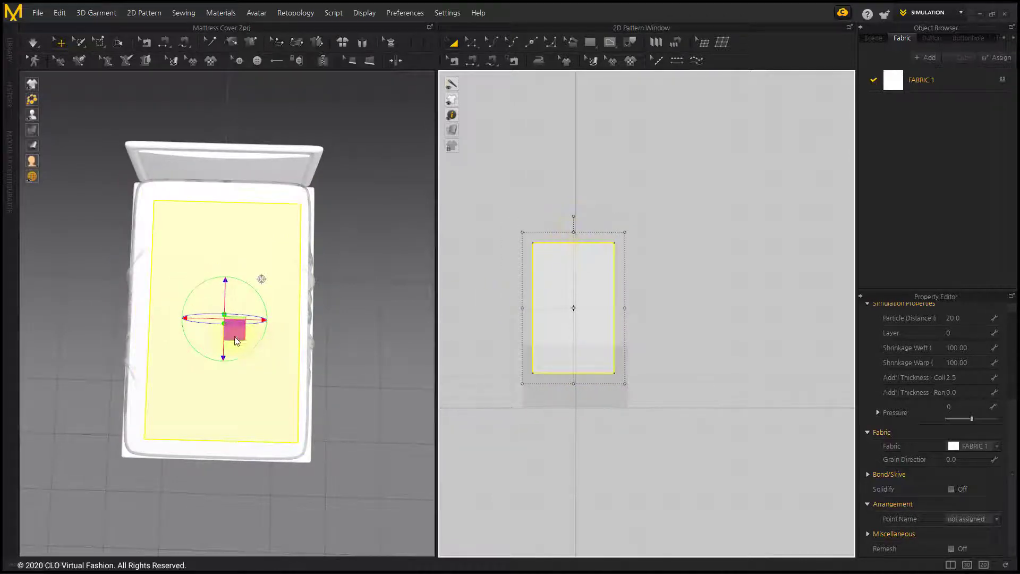
drag(231, 335, 232, 330)
drag(574, 383, 575, 387)
Step: Restore solid display, lift the pattern above the bed and start the simulation
click(665, 360)
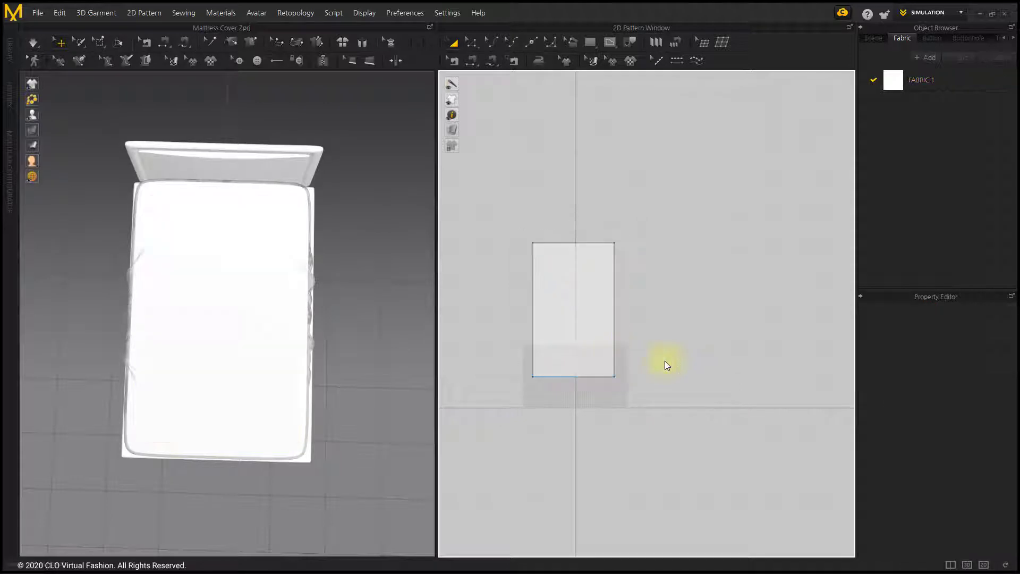
mouse_move(33, 130)
click(76, 130)
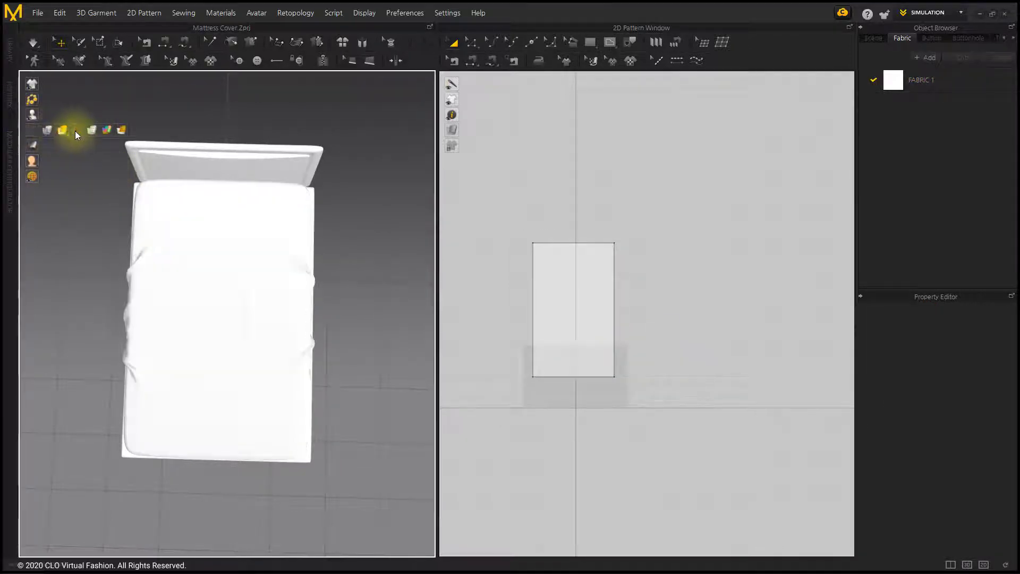
click(232, 335)
right_drag(262, 349, 233, 316)
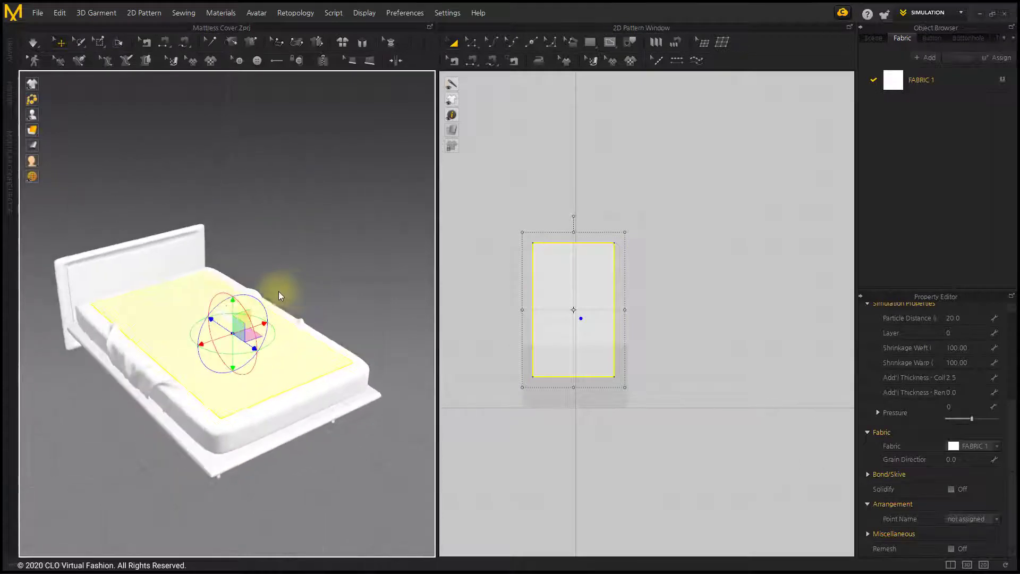
drag(232, 312, 231, 281)
key(space)
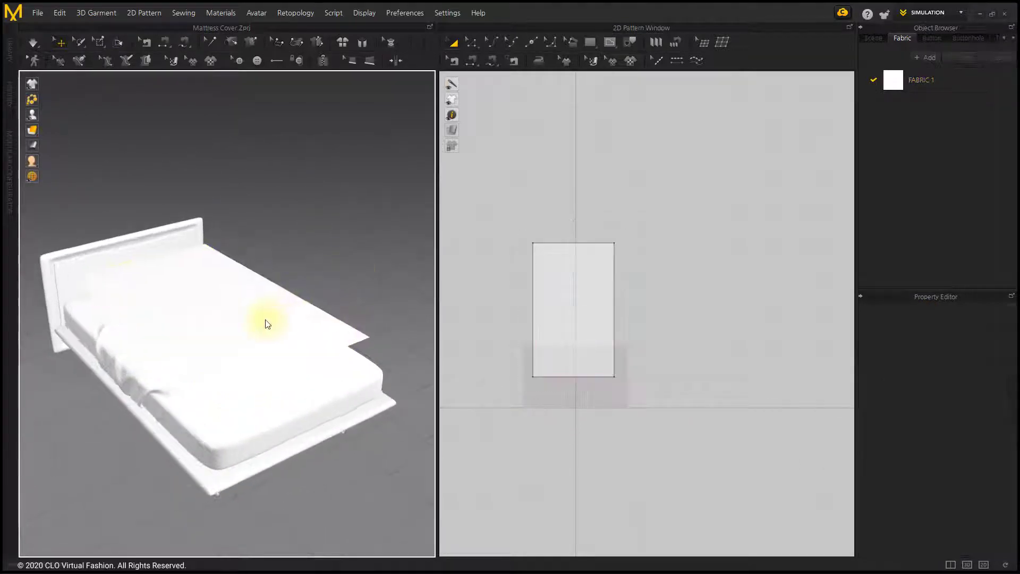
Step: Center the rectangle in the 2D view and select its top and bottom edges
right_drag(266, 321, 276, 297)
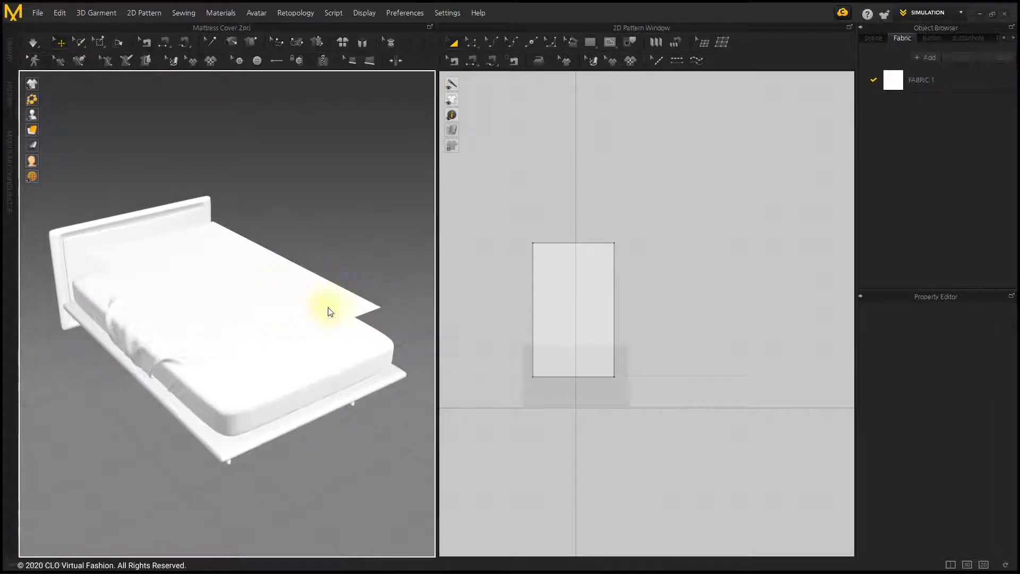
scroll(543, 317, up, 3)
right_drag(557, 316, 576, 297)
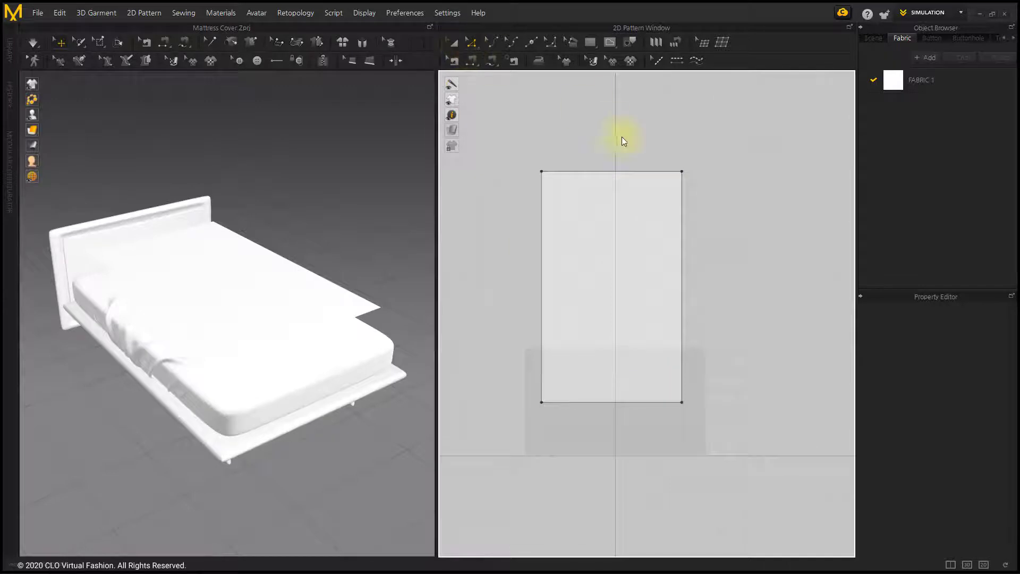
click(623, 170)
shift+click(637, 402)
Step: Offset 18 horizontal internal lines from the top and bottom edges, then select the side edges
right_click(636, 402)
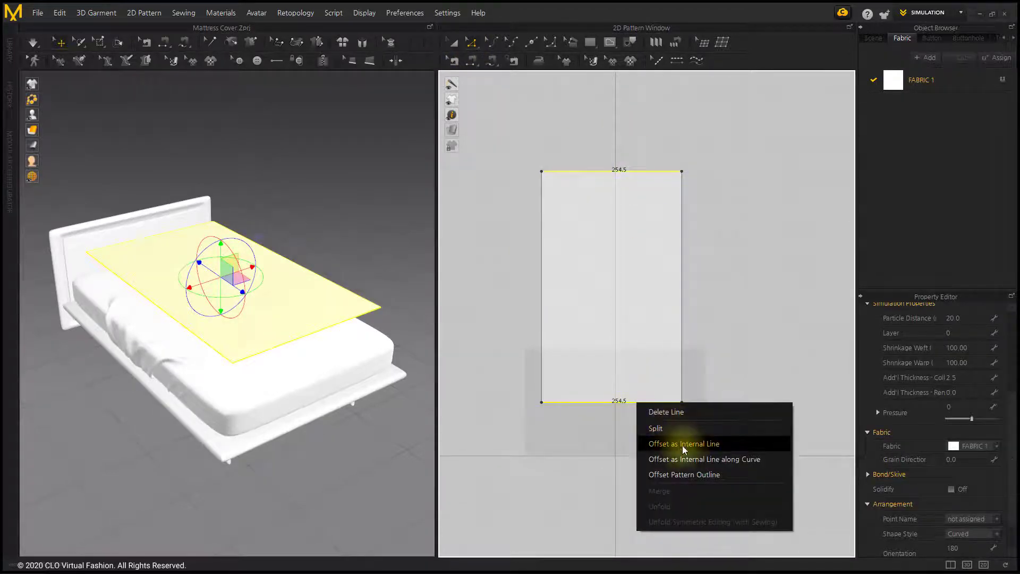
click(769, 460)
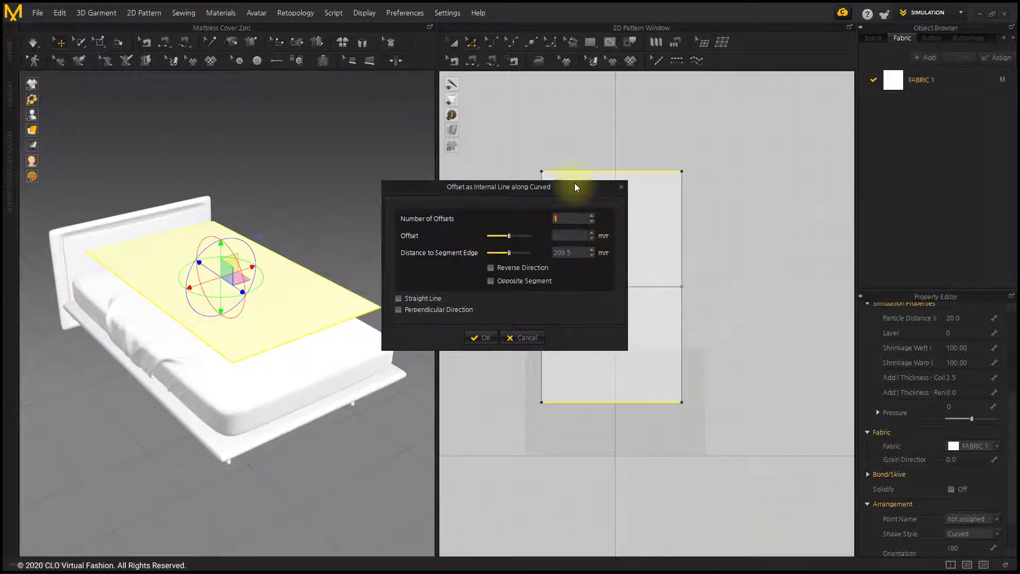
drag(575, 187, 475, 136)
scroll(474, 170, up, 4)
scroll(474, 170, up, 13)
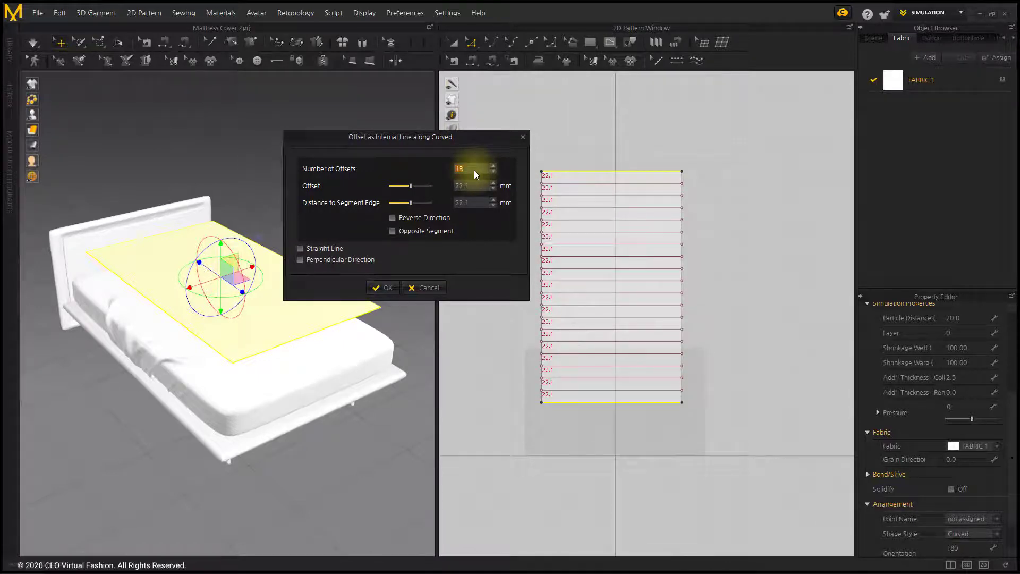
click(389, 290)
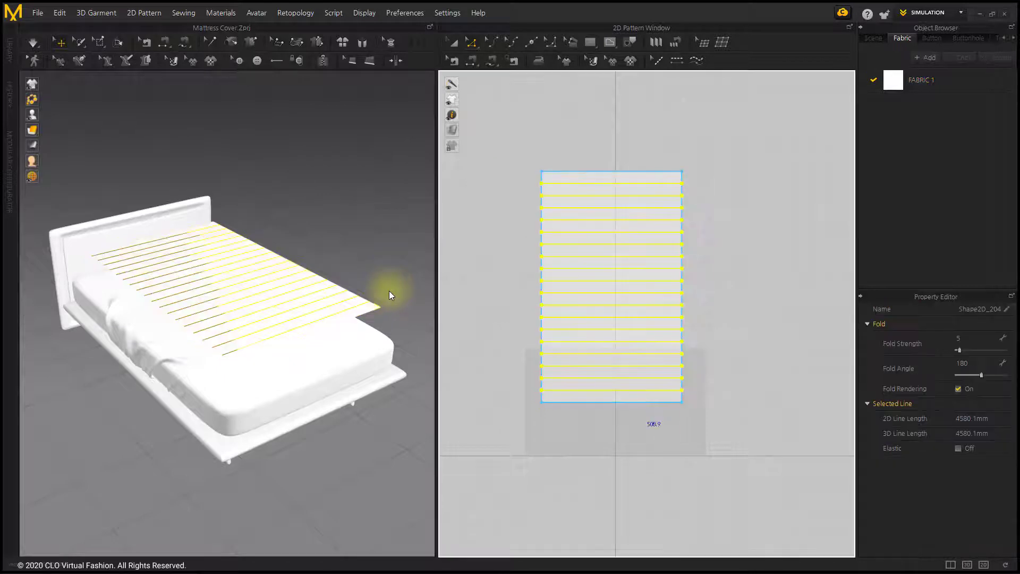
click(540, 190)
shift+click(683, 190)
Step: Offset the side edges into 10 evenly spaced vertical internal lines, forming a grid
right_click(683, 190)
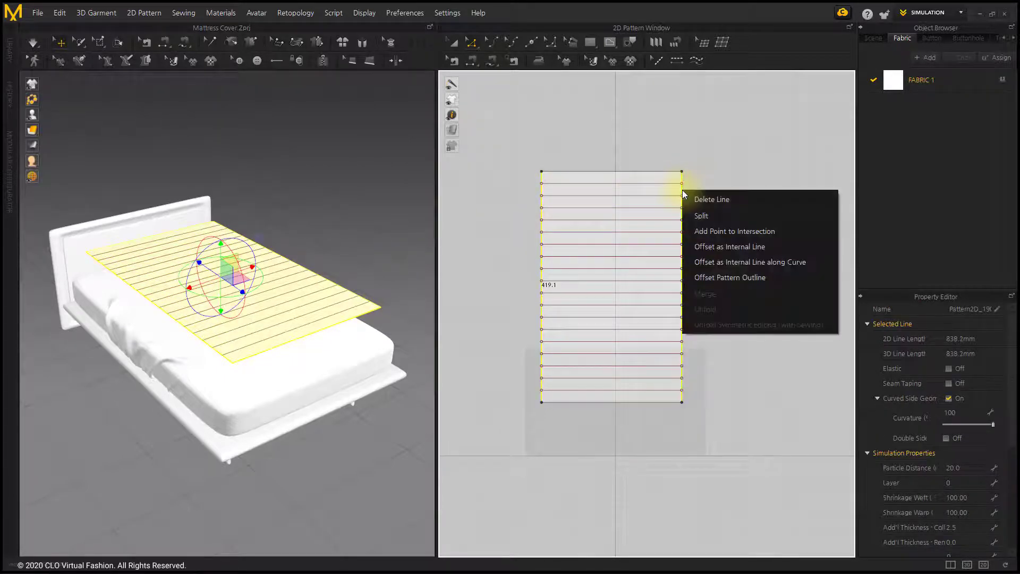
click(730, 264)
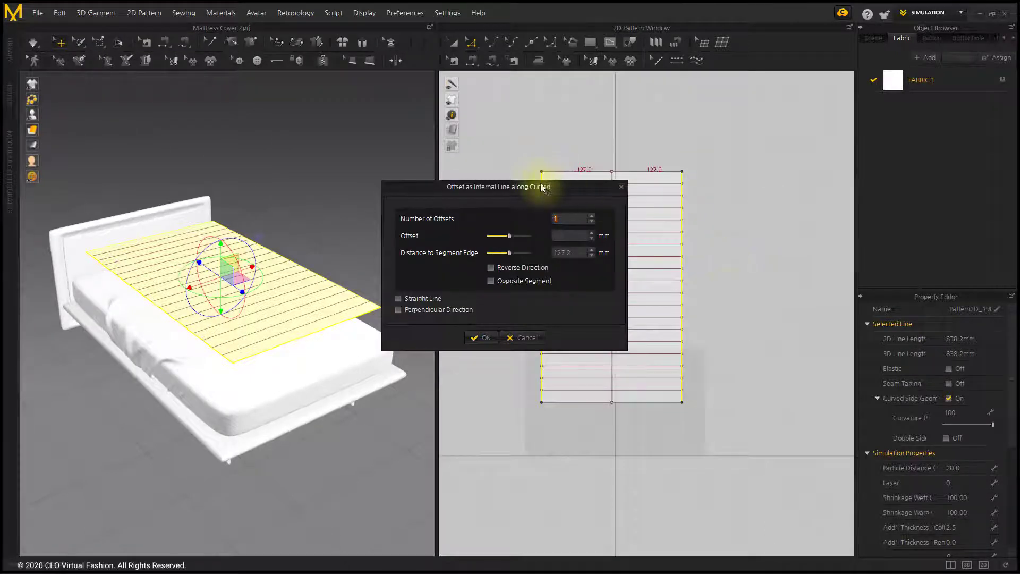
drag(545, 187, 423, 185)
text(0)
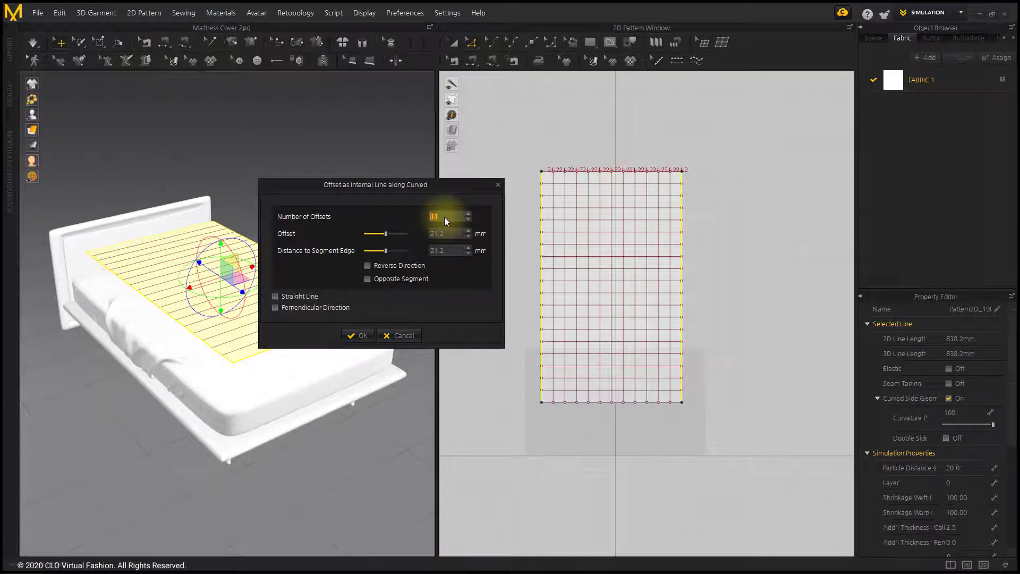
click(360, 339)
click(692, 321)
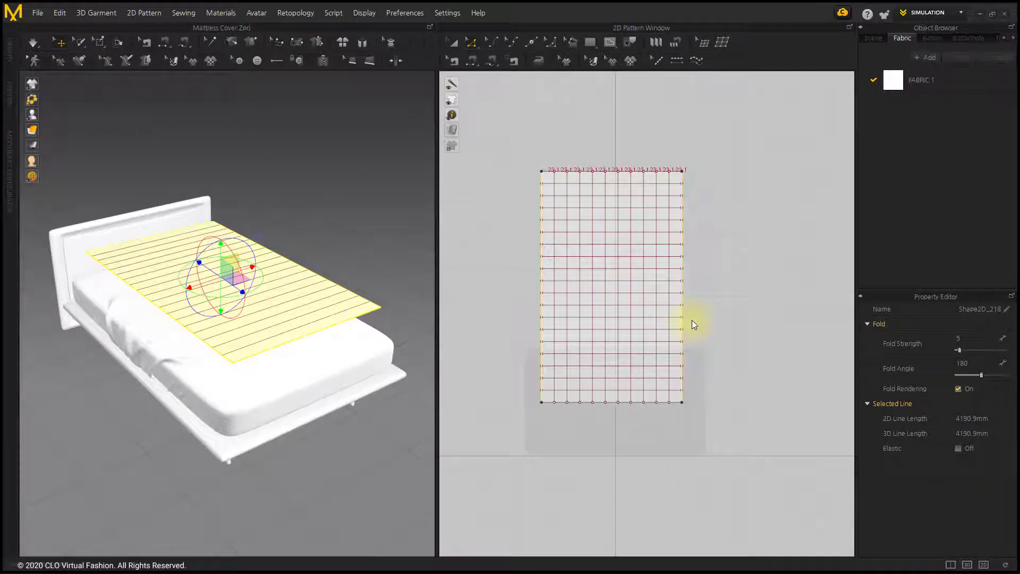
click(692, 321)
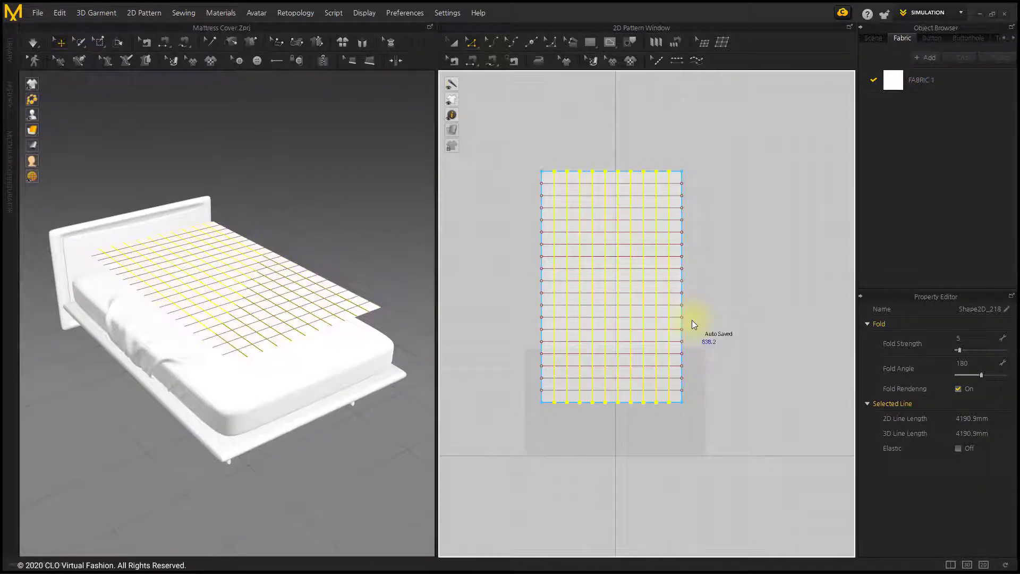
Step: Offset the topper outline outward twice by 16 mm, keeping the offsets as internal lines
click(676, 176)
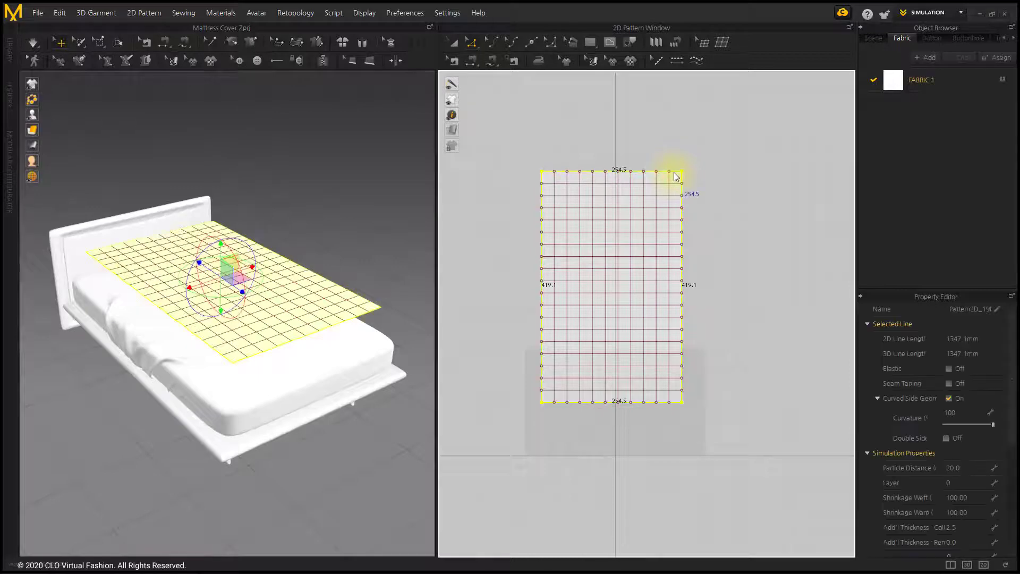
right_click(673, 171)
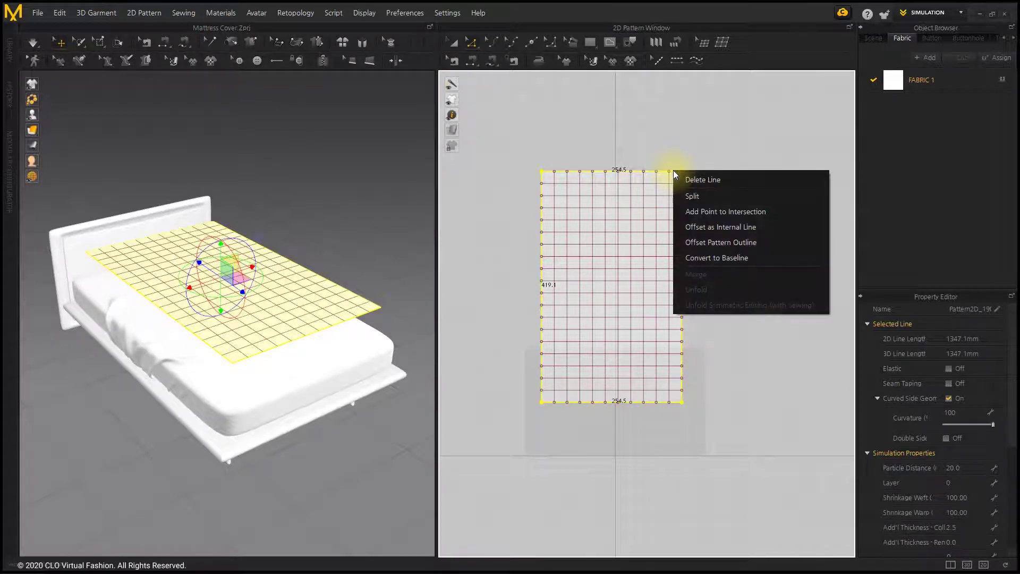
click(763, 243)
drag(595, 160, 461, 169)
scroll(464, 195, up, 11)
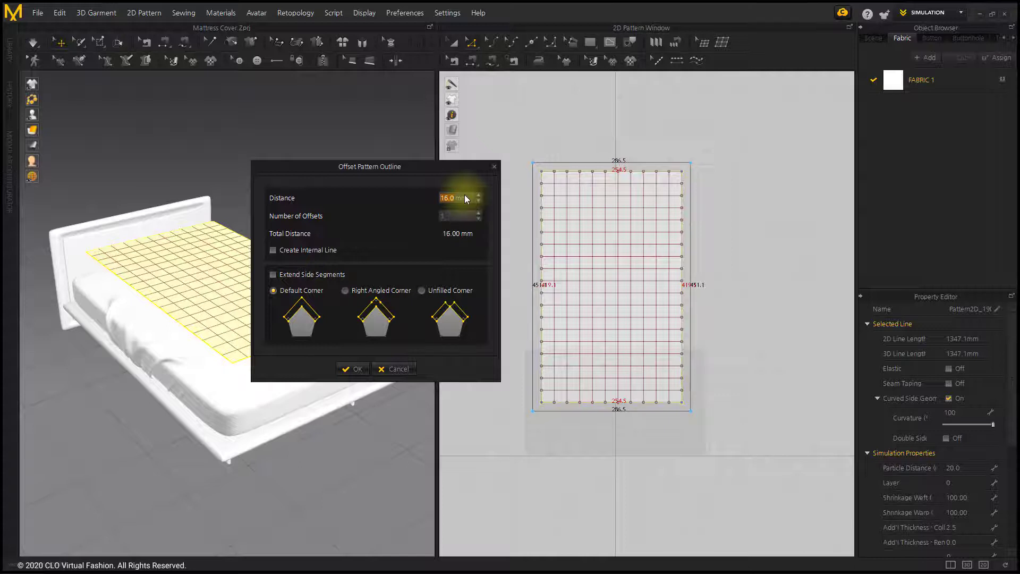
scroll(464, 218, up, 1)
click(300, 252)
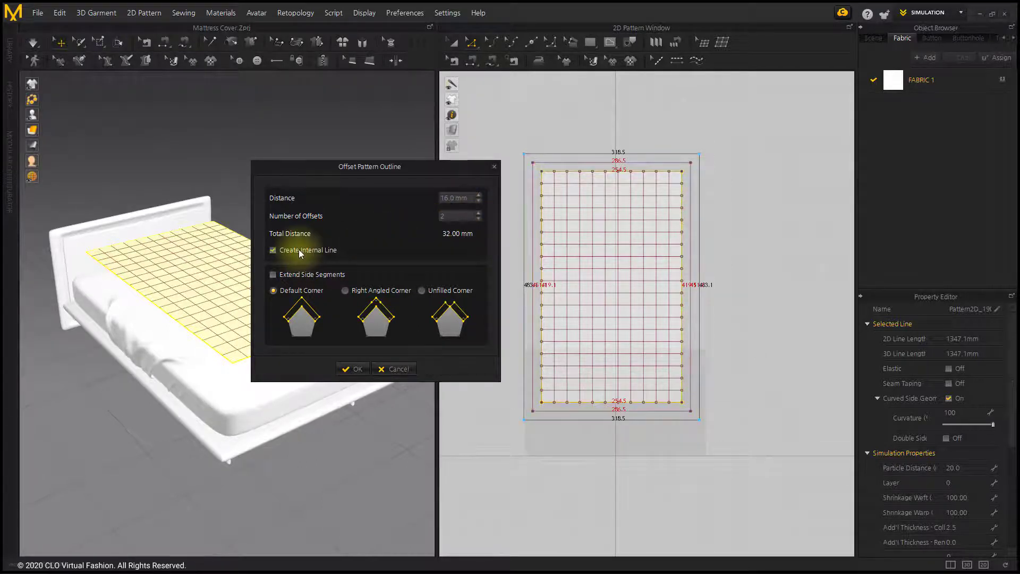
click(351, 368)
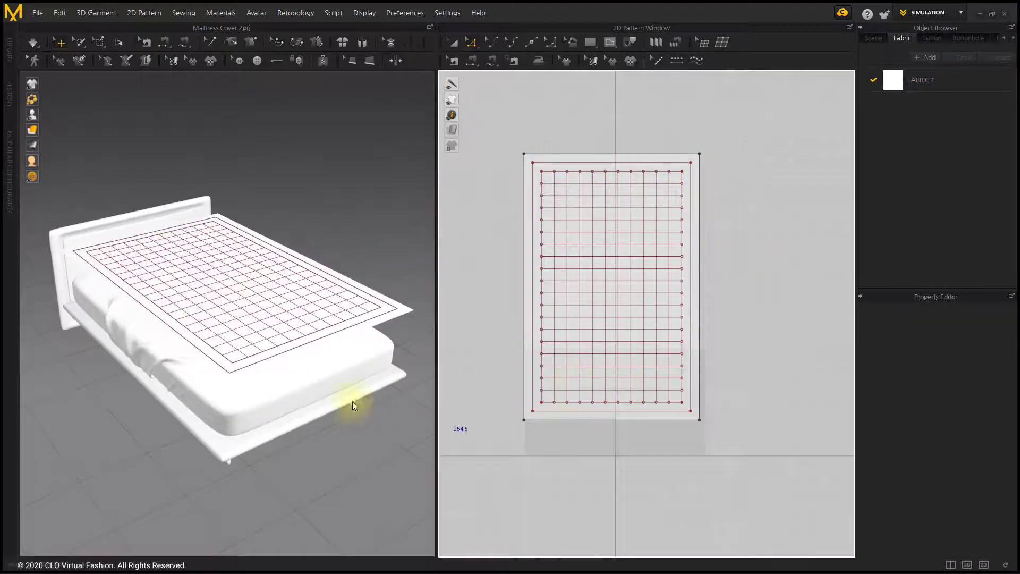
right_drag(349, 380, 234, 355)
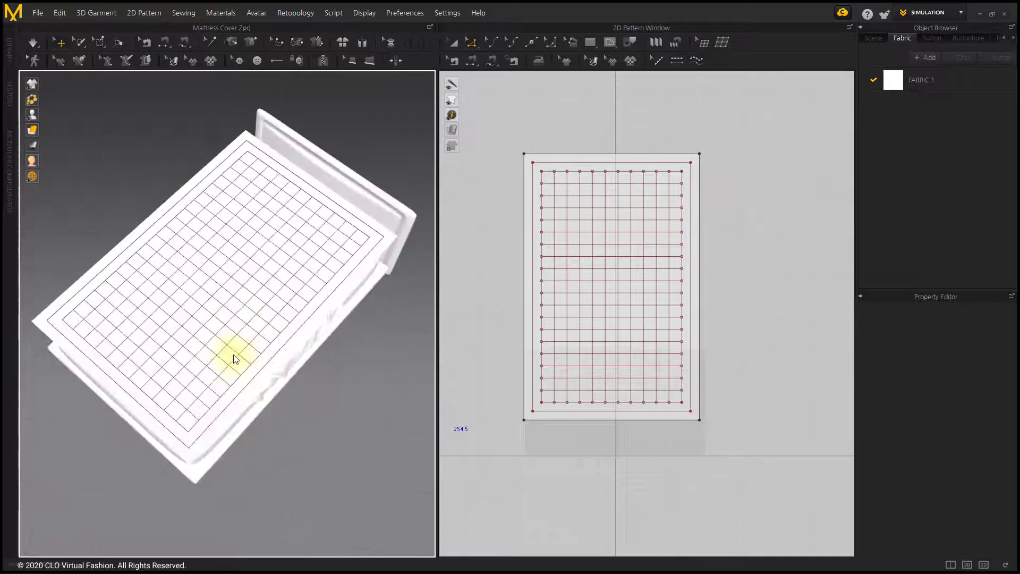
click(456, 43)
scroll(505, 180, down, 4)
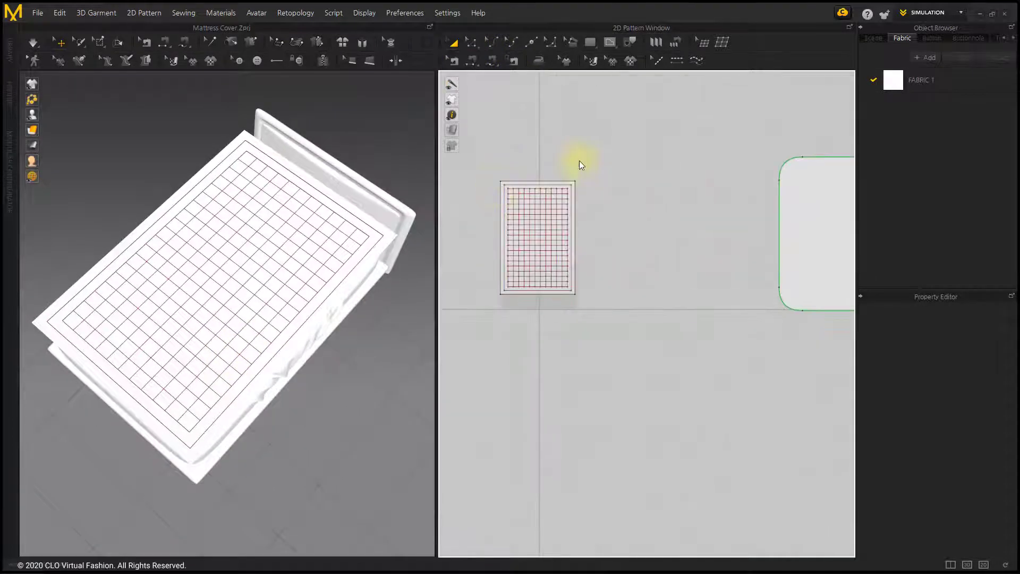
Step: Set the topper pattern's particle distance to 5
click(576, 181)
click(577, 180)
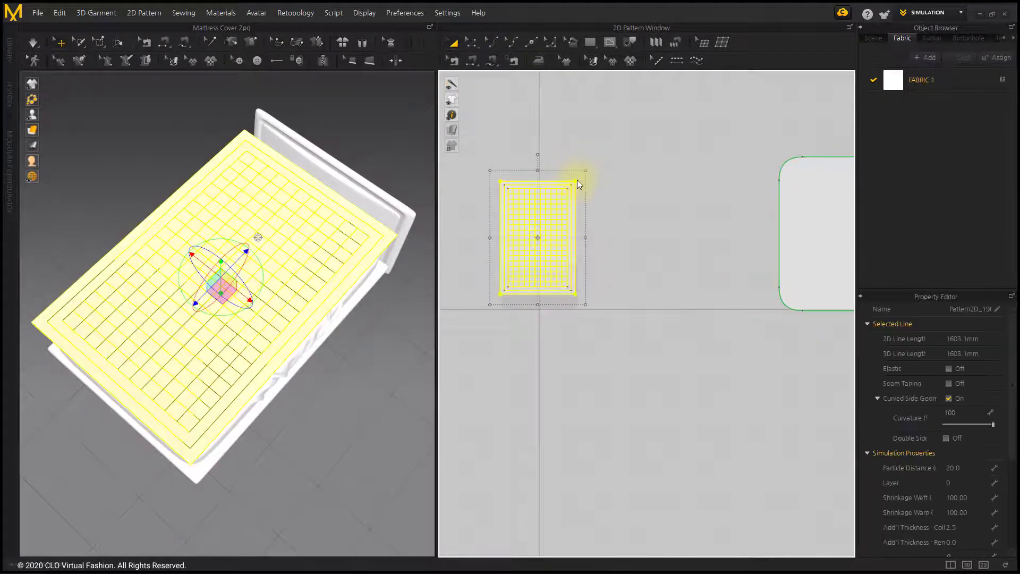
click(975, 468)
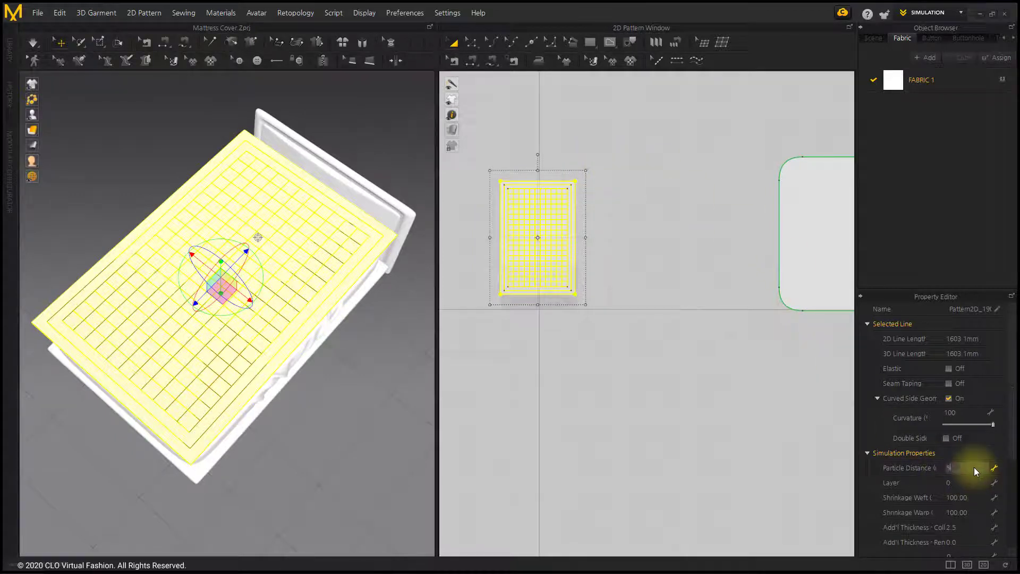
text(5)
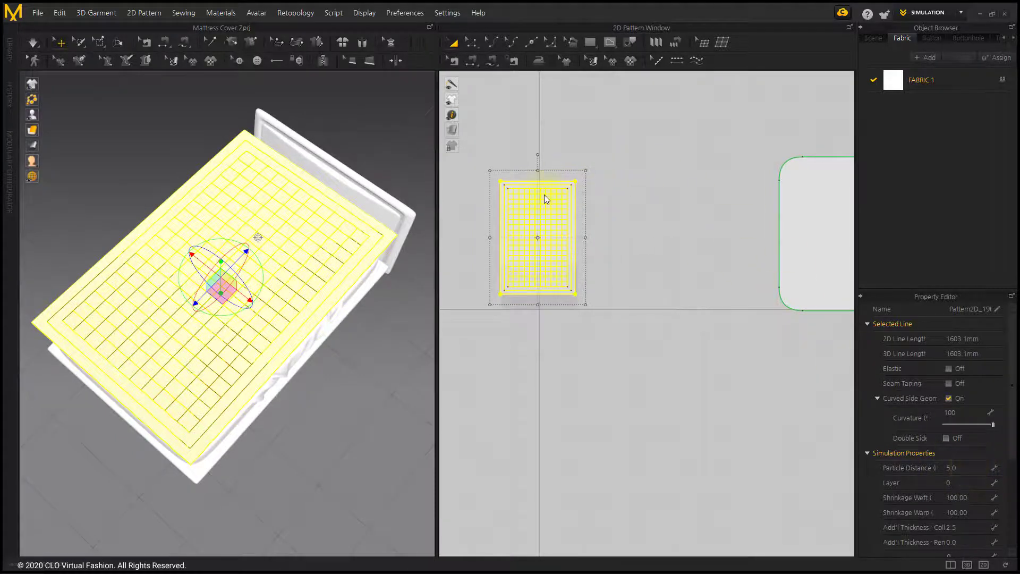
Step: Create a Layer Clone (Over) of the topper and place it right of the original
right_click(544, 195)
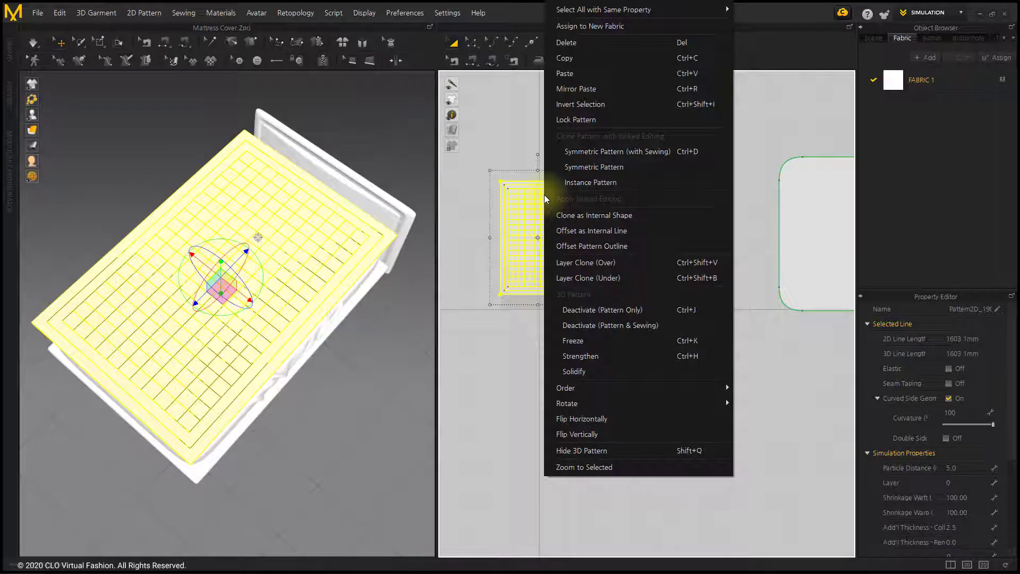
click(608, 262)
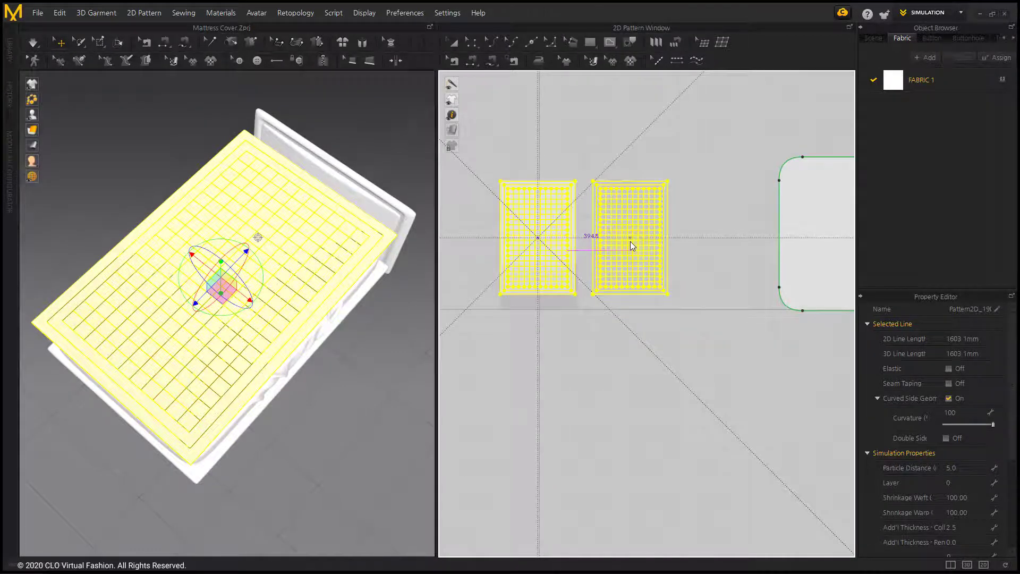
click(630, 241)
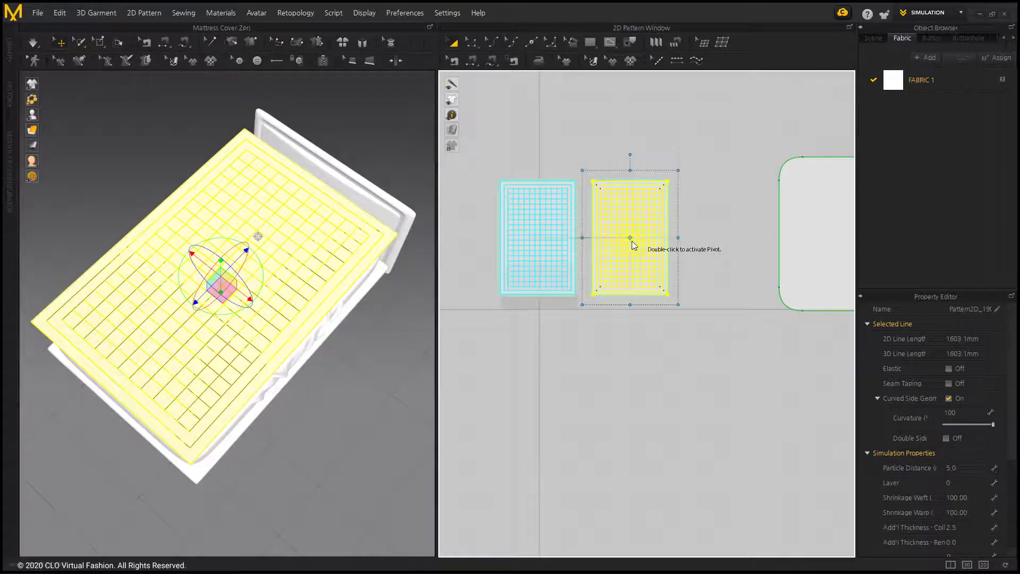
click(635, 339)
Step: Give the cloned pattern a pressure of 10 and edit the original pattern's pressure
click(666, 295)
scroll(946, 471, down, 3)
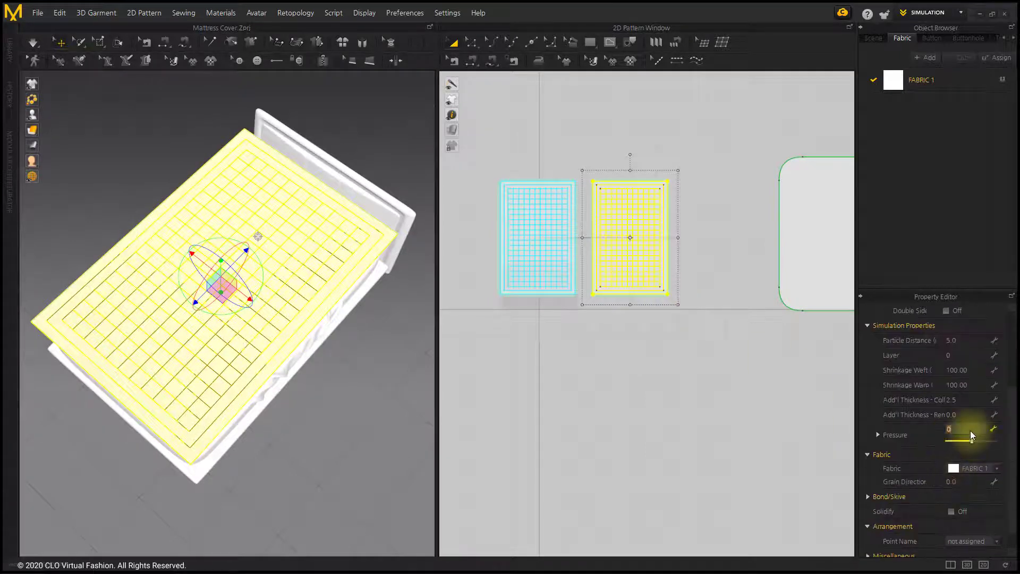
text(1)
click(869, 397)
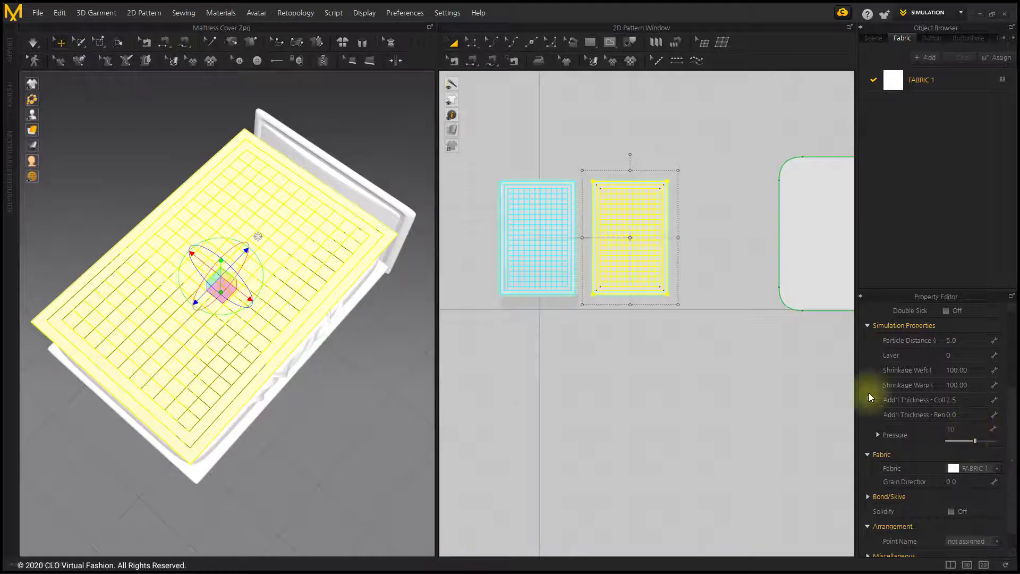
click(574, 292)
click(958, 430)
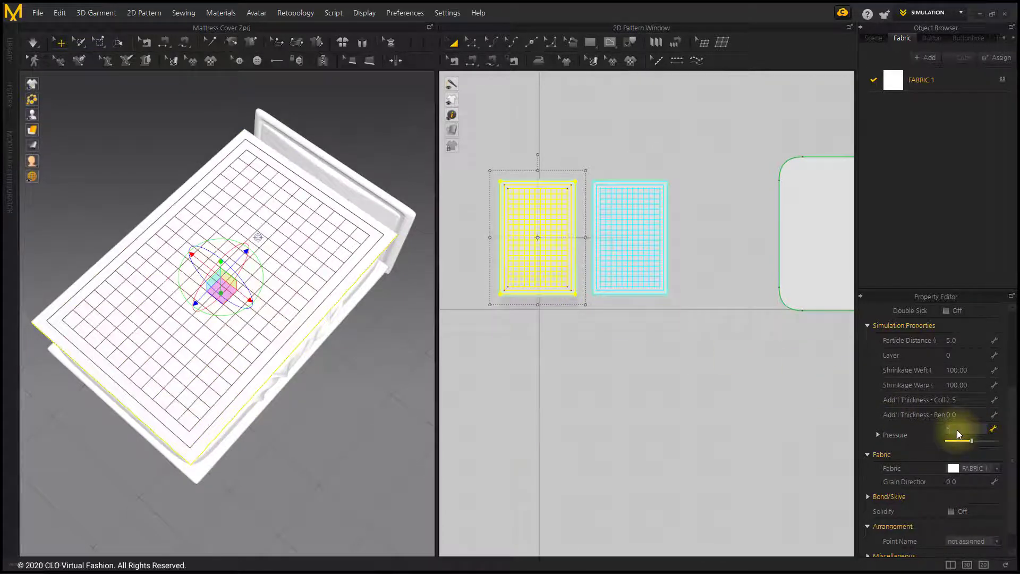
click(555, 378)
Step: Check the two topper layers from the side, tugging the top layer's edge slightly
right_drag(287, 368, 330, 301)
scroll(331, 302, up, 3)
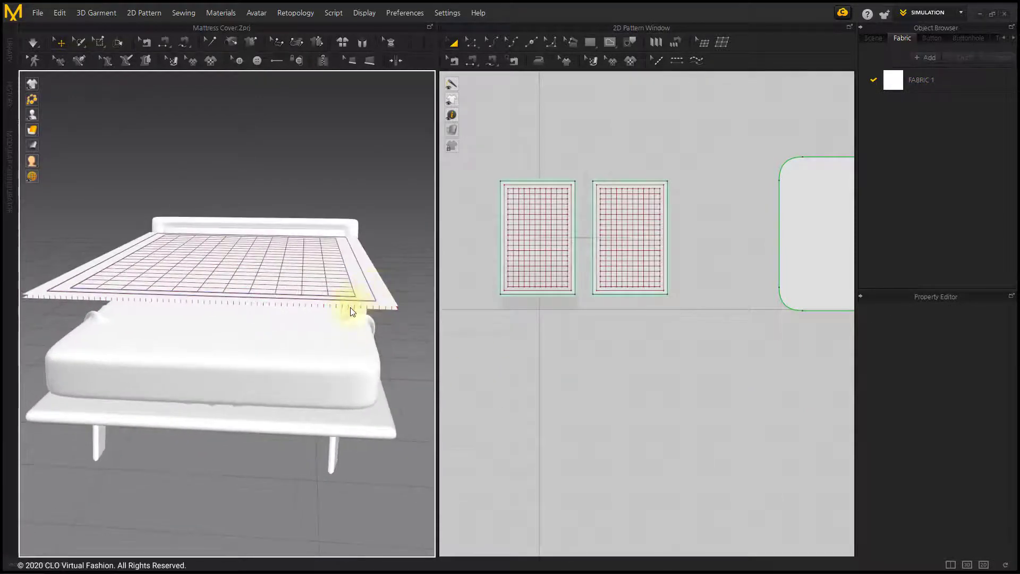
click(351, 308)
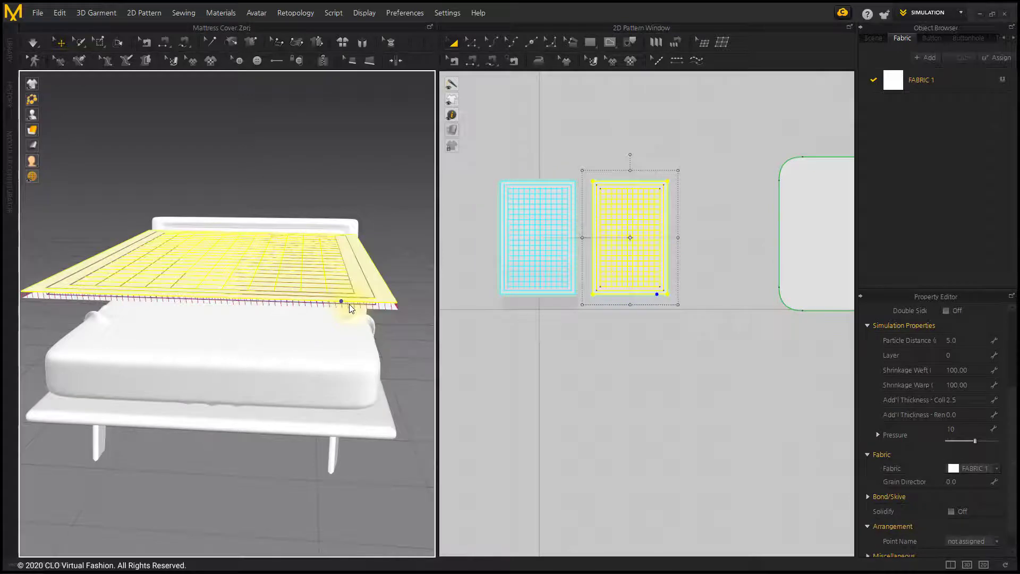
drag(349, 304, 351, 304)
click(349, 311)
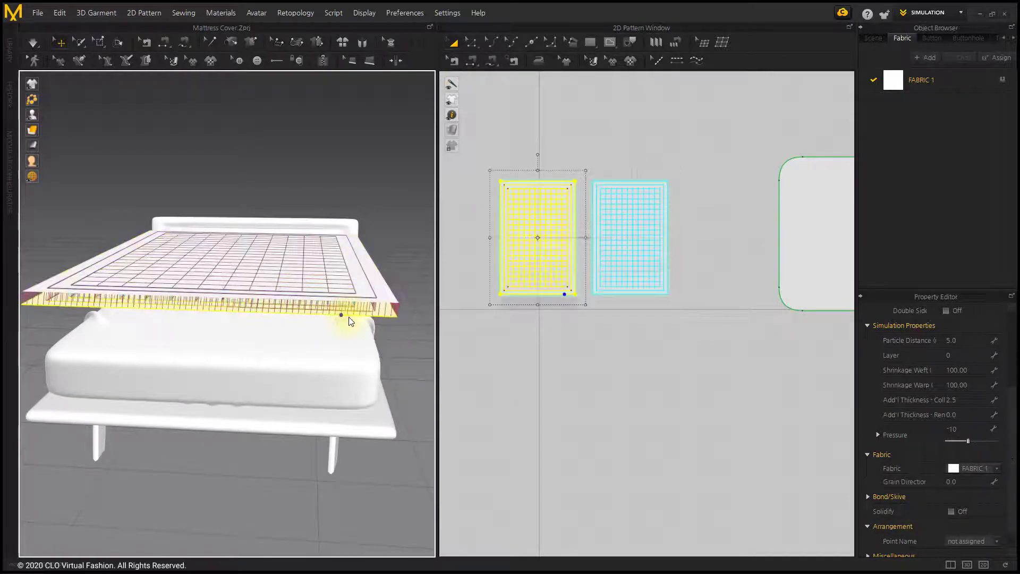
click(682, 351)
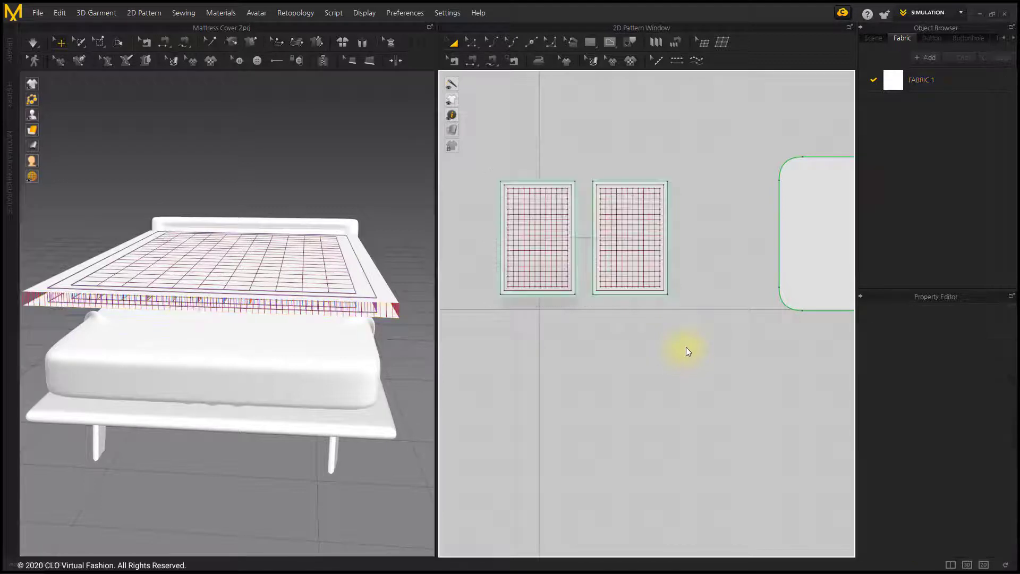
Step: Make the right-hand pattern's outline elastic with a ratio of 95
click(591, 161)
scroll(946, 419, up, 3)
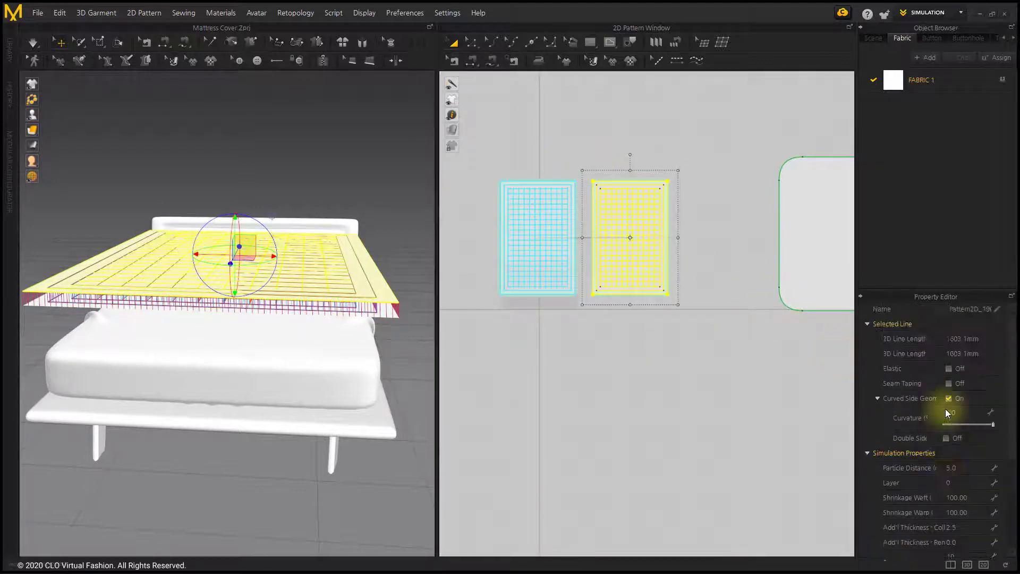
click(949, 368)
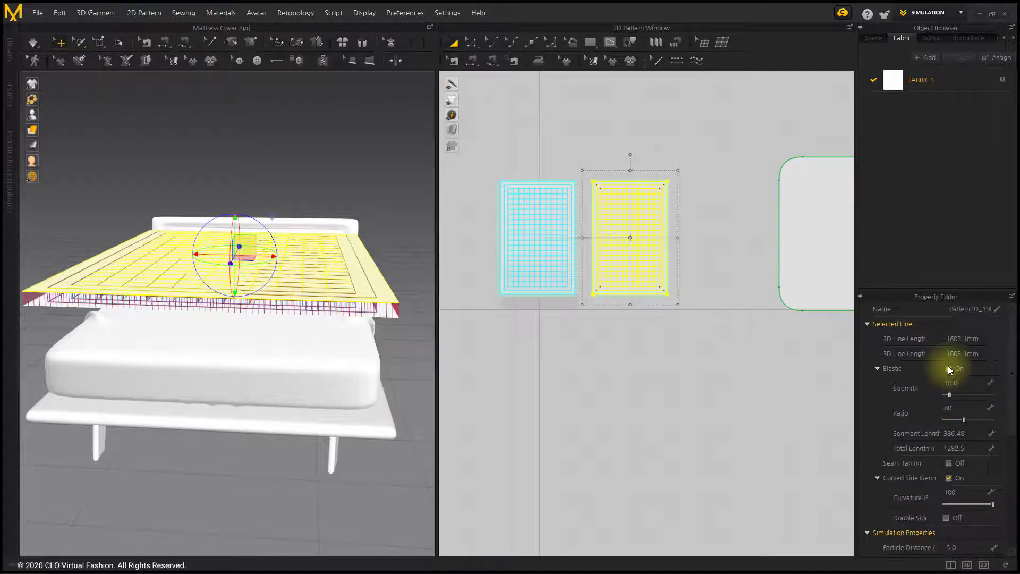
click(962, 407)
text(95)
key(Return)
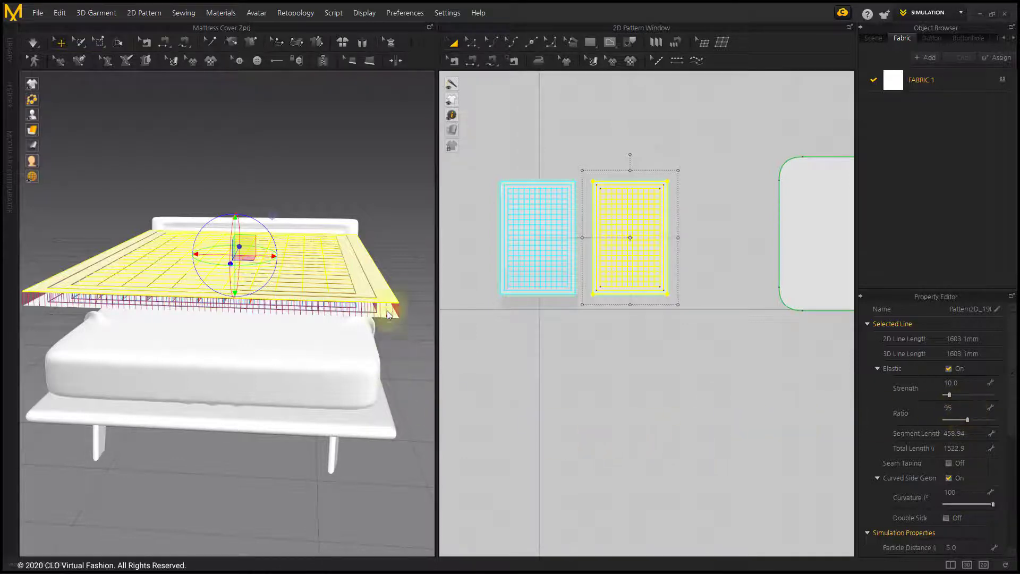
click(397, 261)
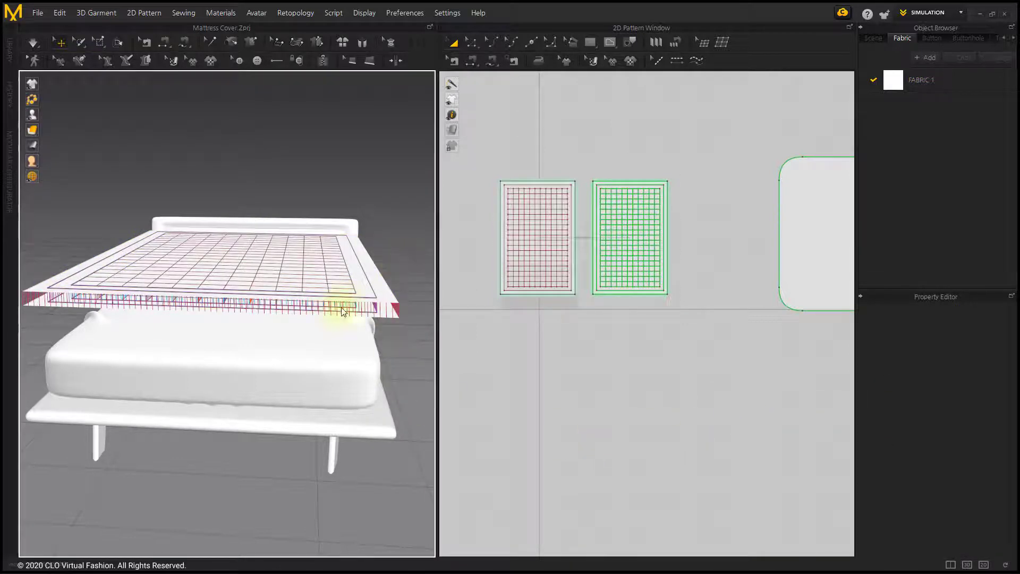
Step: Run the simulation and orbit around as the topper settles into puffy box quilting
click(31, 43)
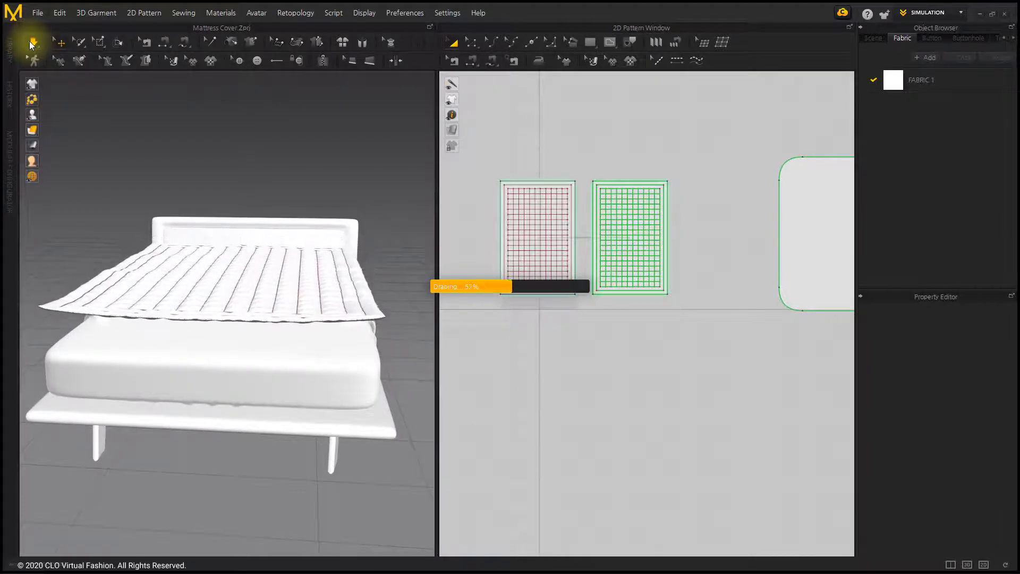
right_drag(394, 247, 676, 390)
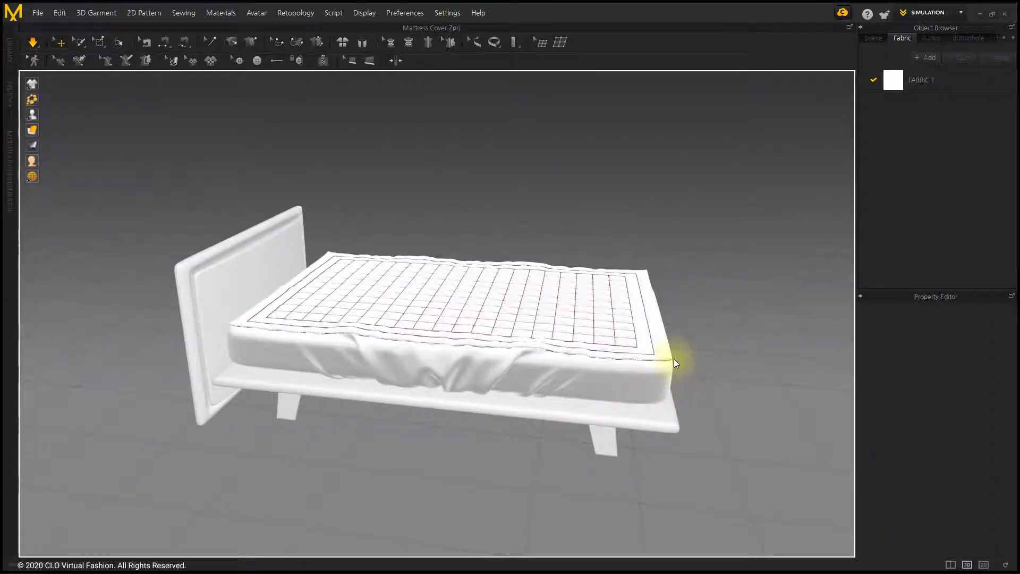
scroll(700, 352, up, 5)
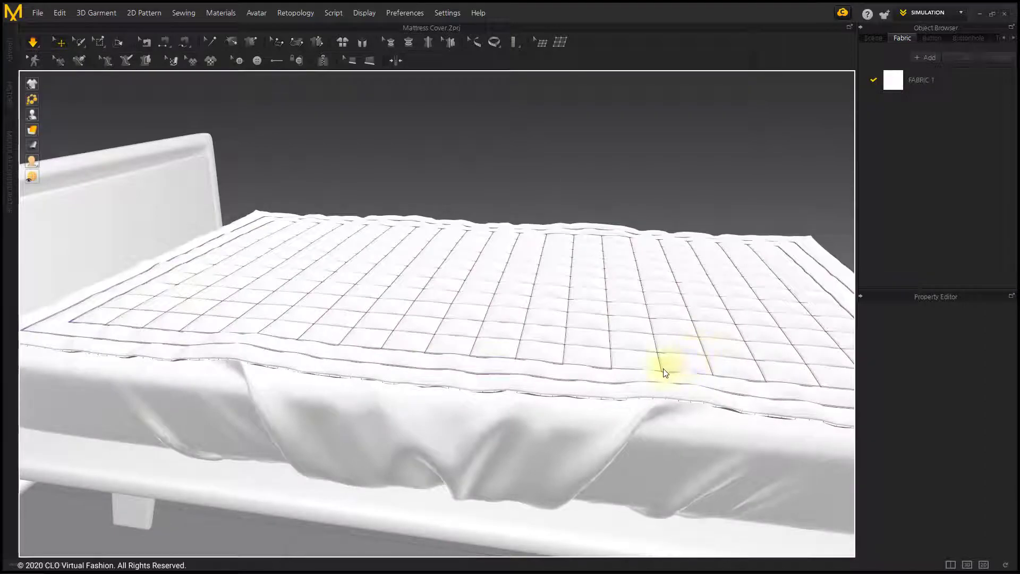
right_drag(654, 364, 628, 383)
scroll(619, 380, down, 6)
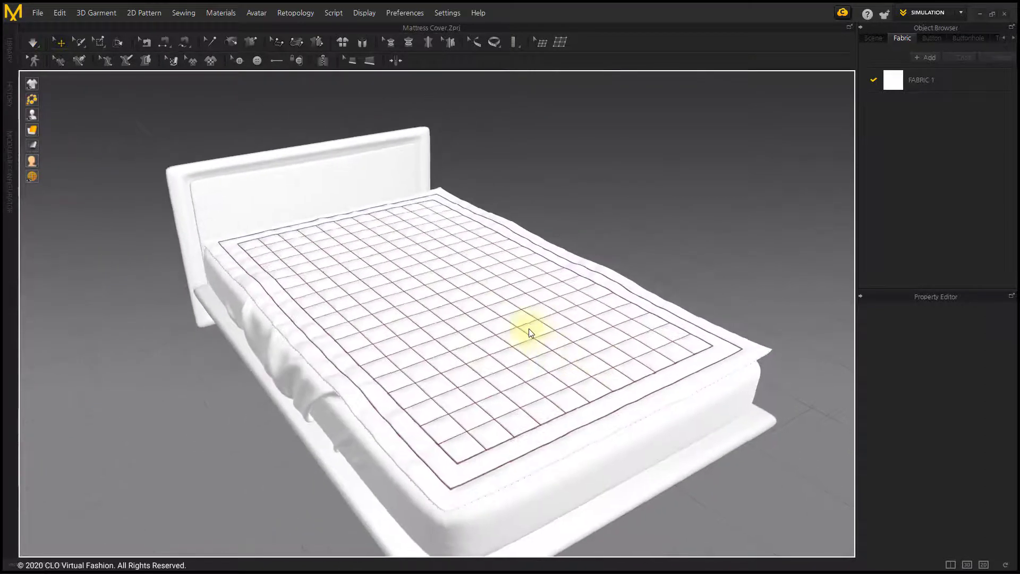
Step: Lift the mattress cover up above the bed
click(384, 270)
right_drag(385, 270, 391, 241)
drag(392, 242, 399, 189)
Step: Lower the top panel's elastic ratio from 95 to 93, shortening its edge to 1490.9
click(419, 314)
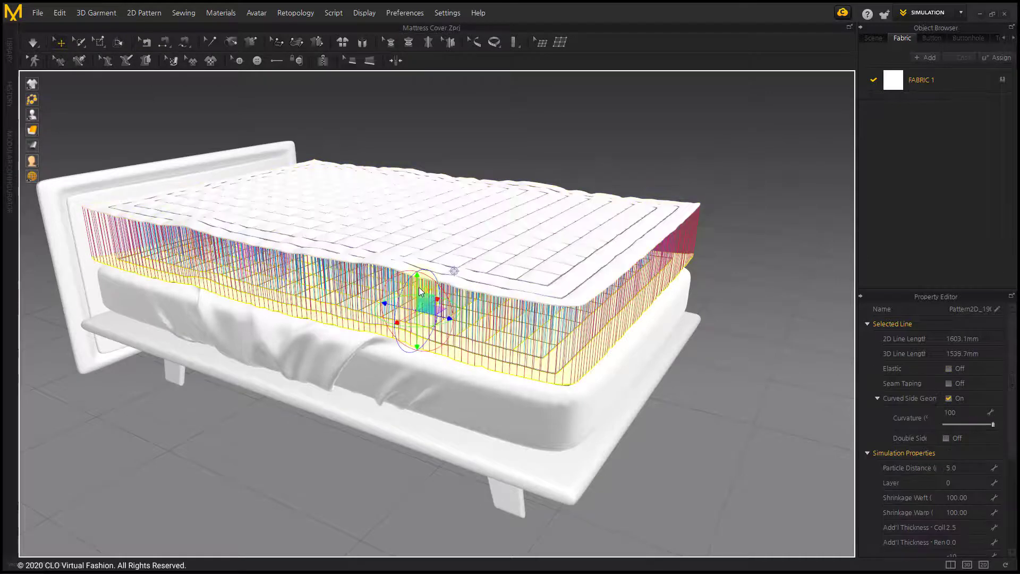
click(465, 225)
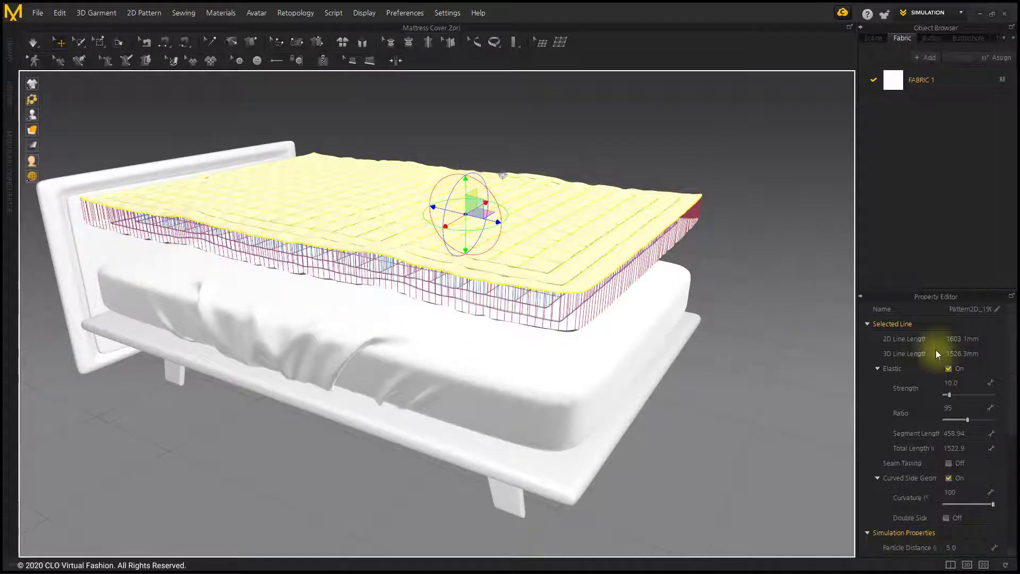
double_click(972, 408)
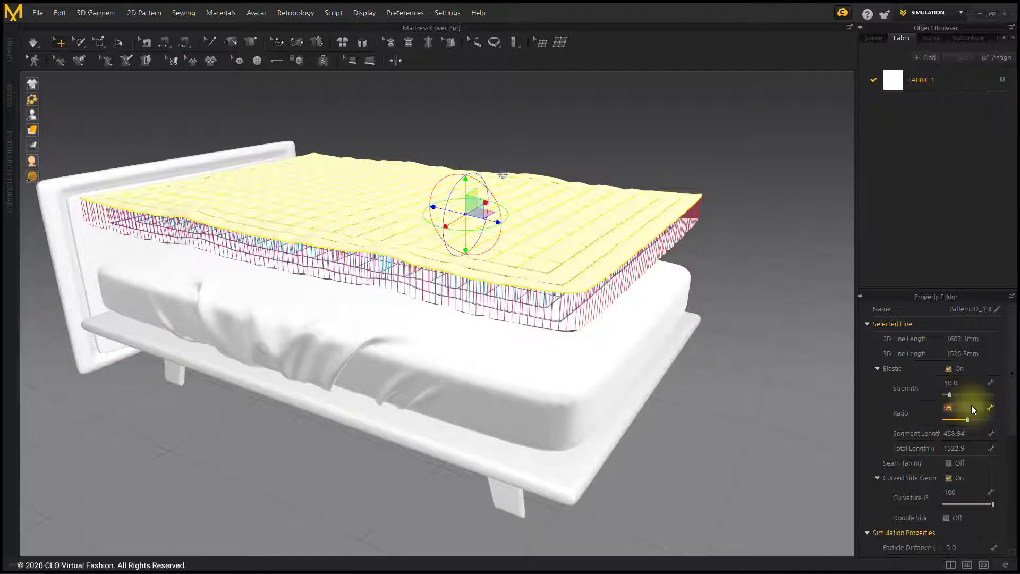
text(93)
key(Return)
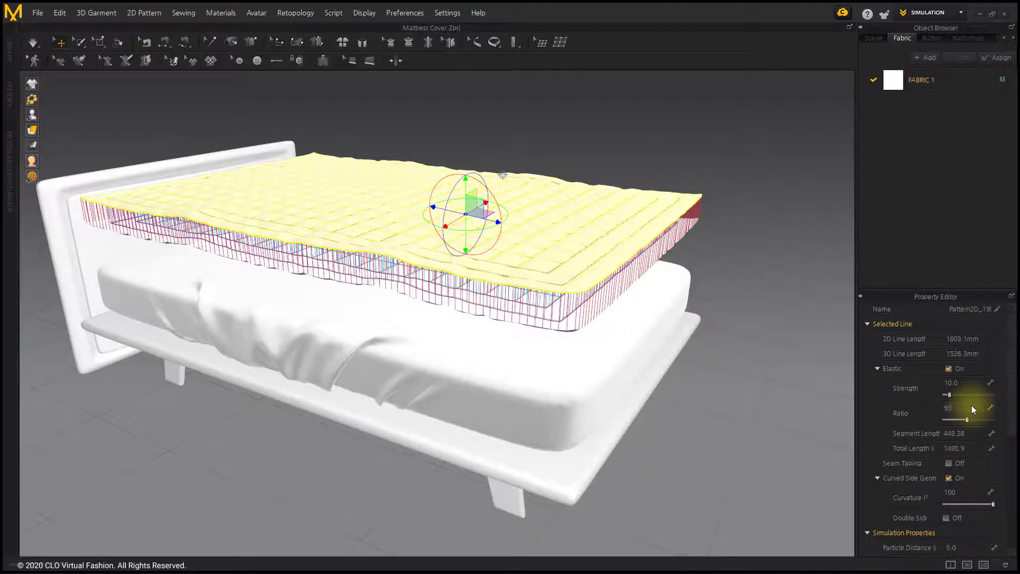
click(623, 279)
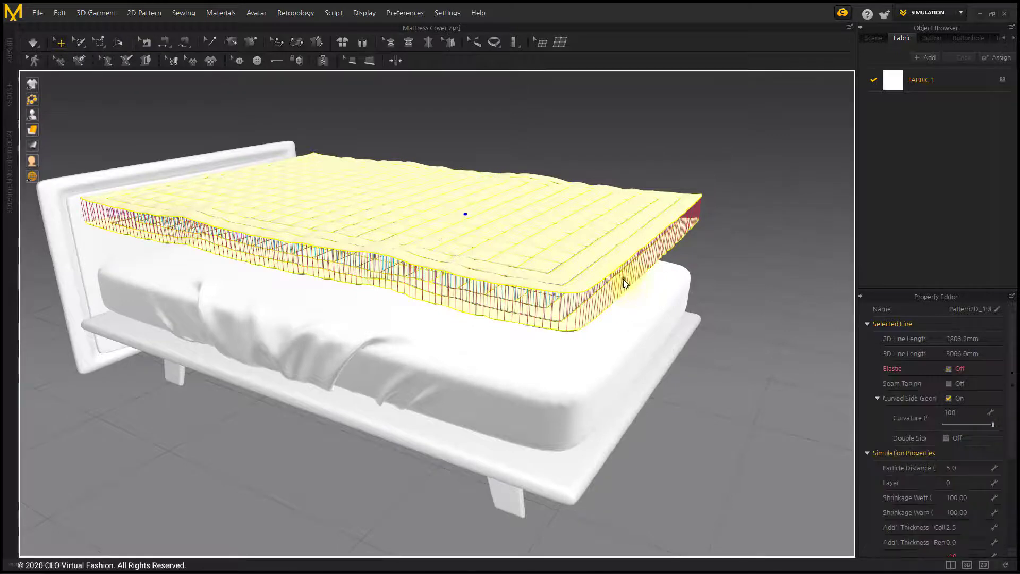
Step: Add a second fabric using the Cotton_40s_Poplin physical property preset
click(994, 59)
click(951, 520)
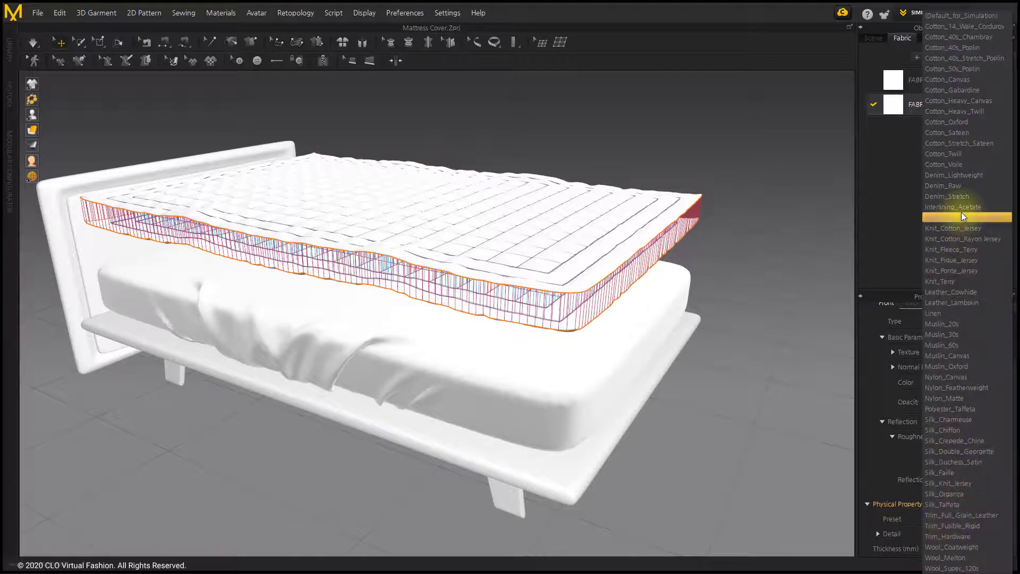
click(980, 48)
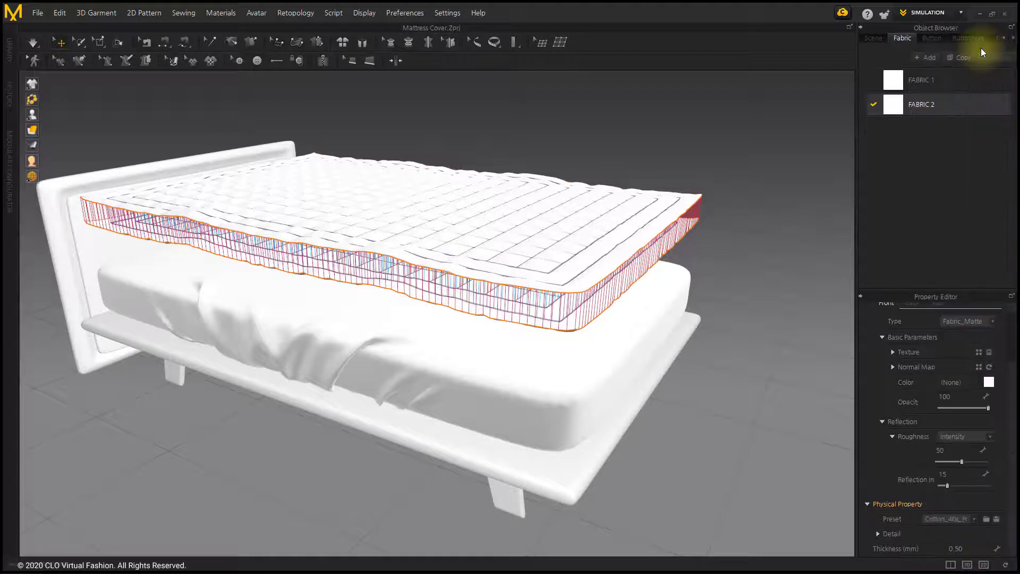
Step: Simulate the cover so it drapes over the mattress, then review the quilting from above
click(764, 228)
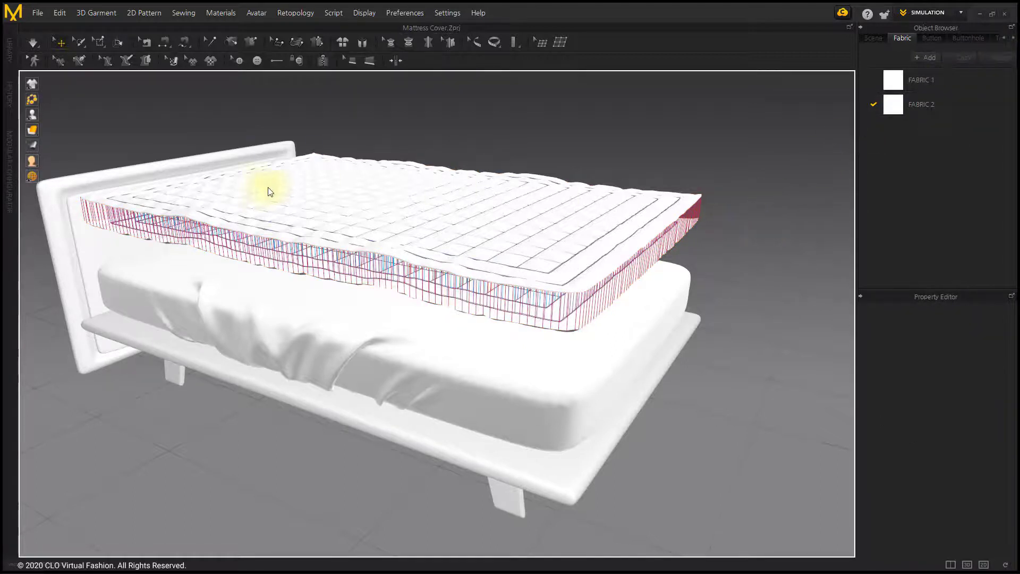
click(34, 43)
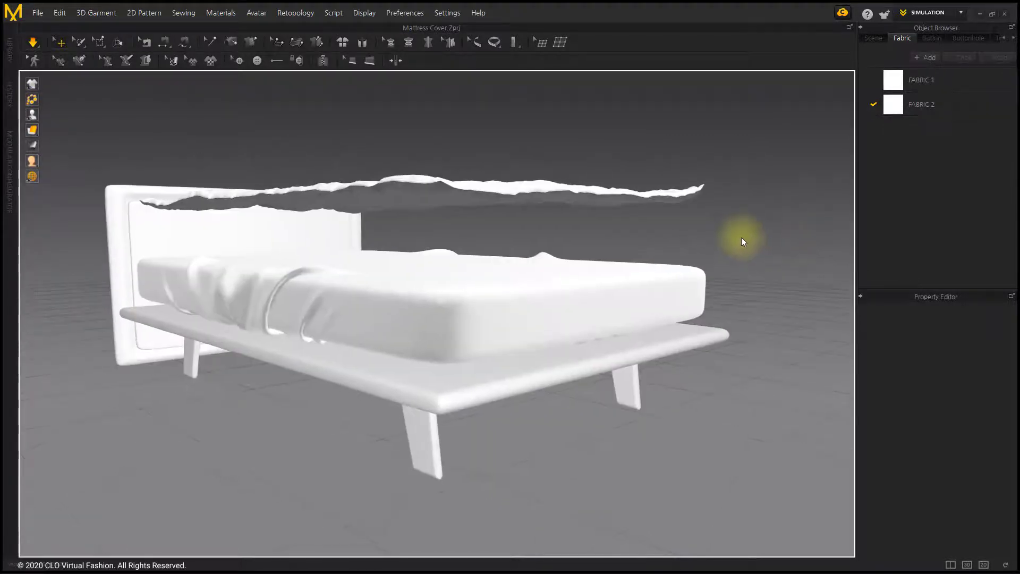
right_drag(742, 242, 679, 246)
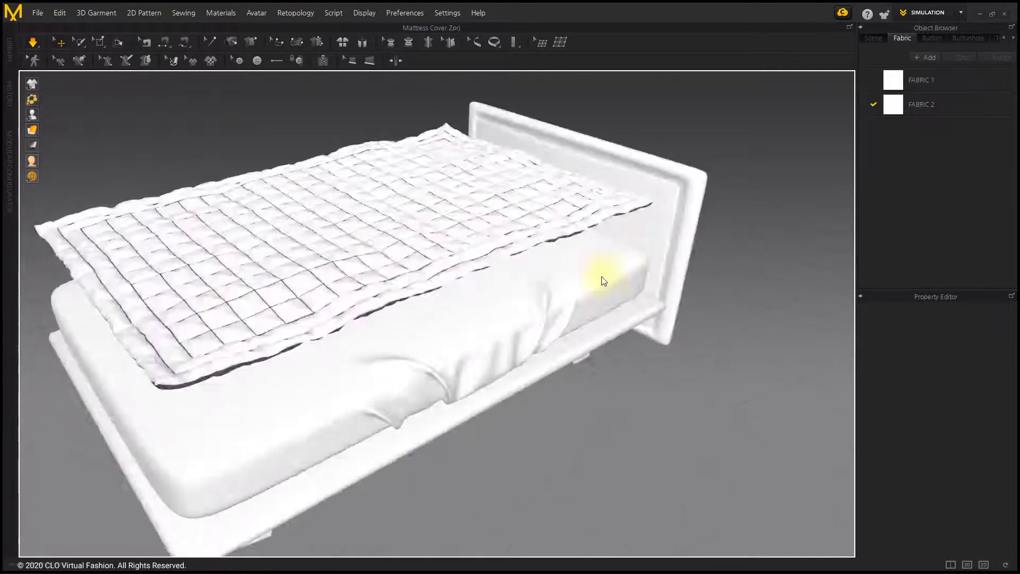
right_drag(603, 276, 785, 273)
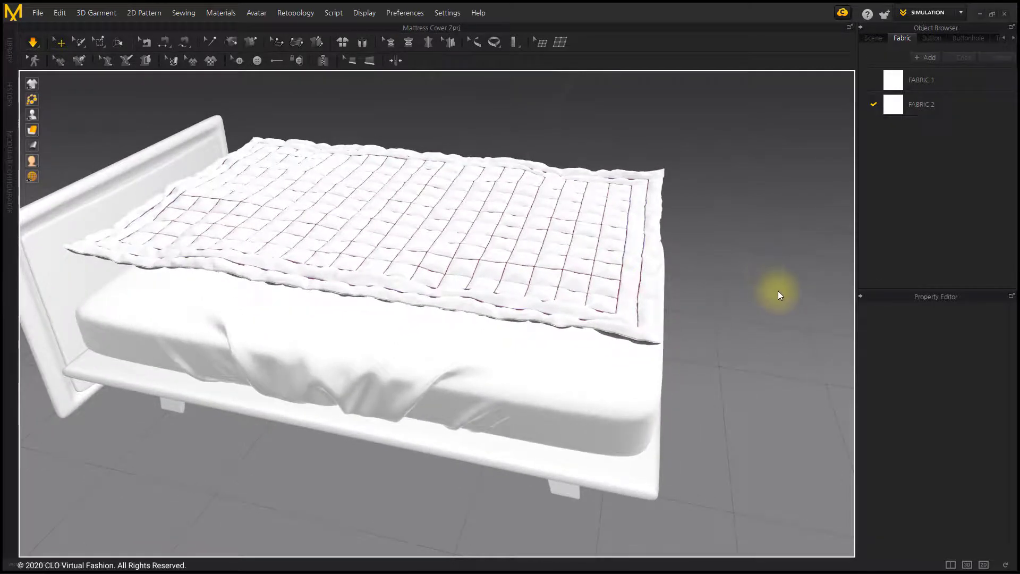
scroll(783, 297, up, 2)
right_drag(767, 298, 767, 304)
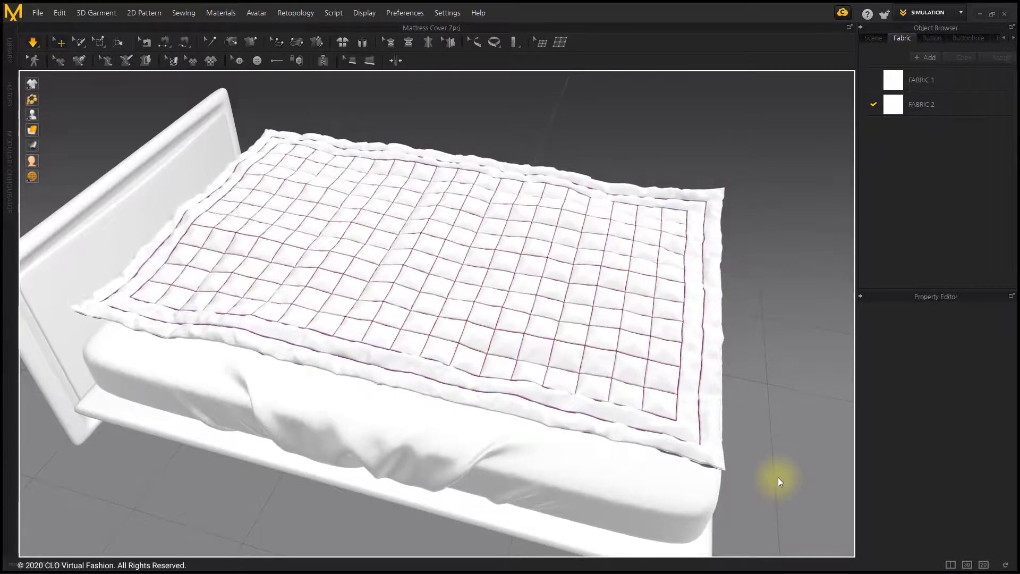
Step: Stop the simulation and set the cover's particle distance to 3, accepting the slow-simulation warning
key(space)
click(678, 353)
right_drag(713, 410, 737, 373)
click(975, 470)
text(3)
key(Return)
click(514, 324)
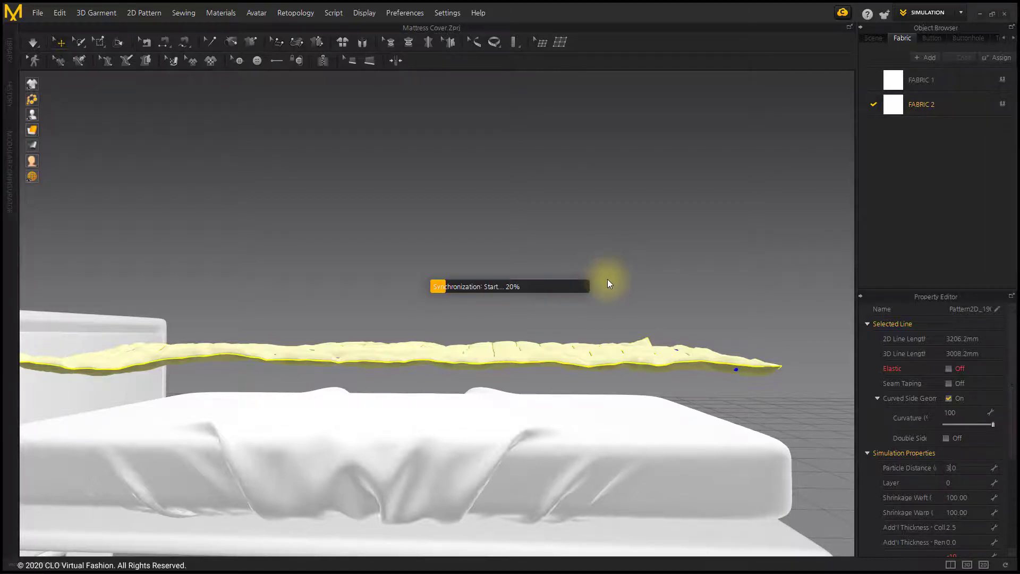
Step: Re-simulate the cover briefly and view the finer quilting from the front
right_drag(649, 305, 531, 372)
click(33, 43)
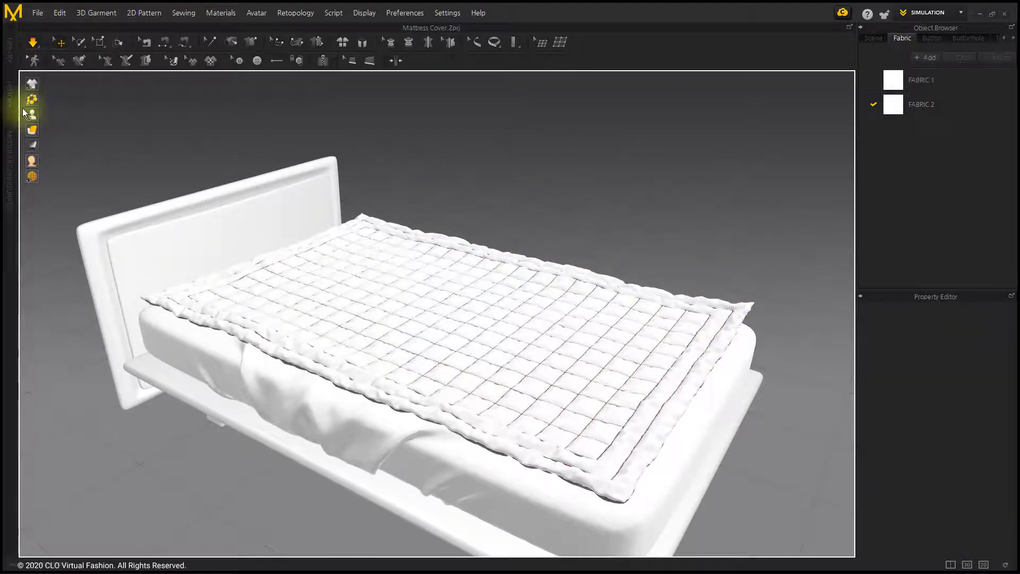
click(33, 43)
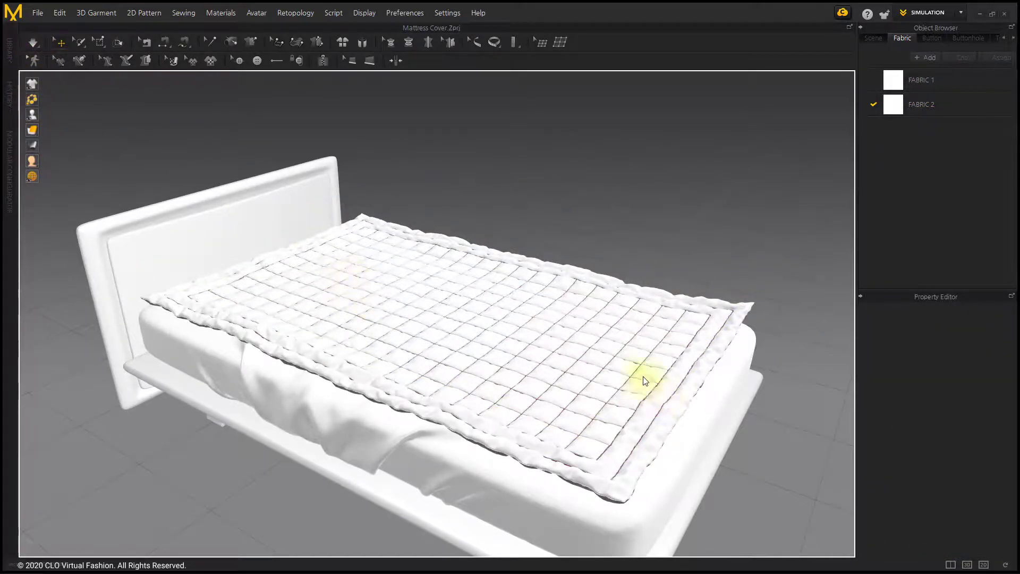
right_drag(639, 378, 561, 423)
scroll(583, 372, down, 3)
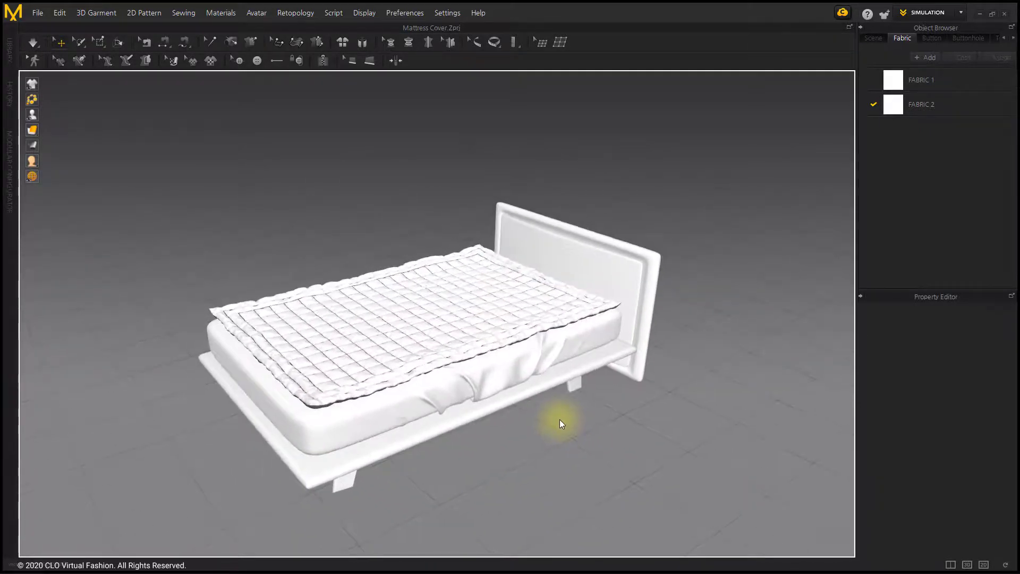
right_drag(371, 404, 576, 391)
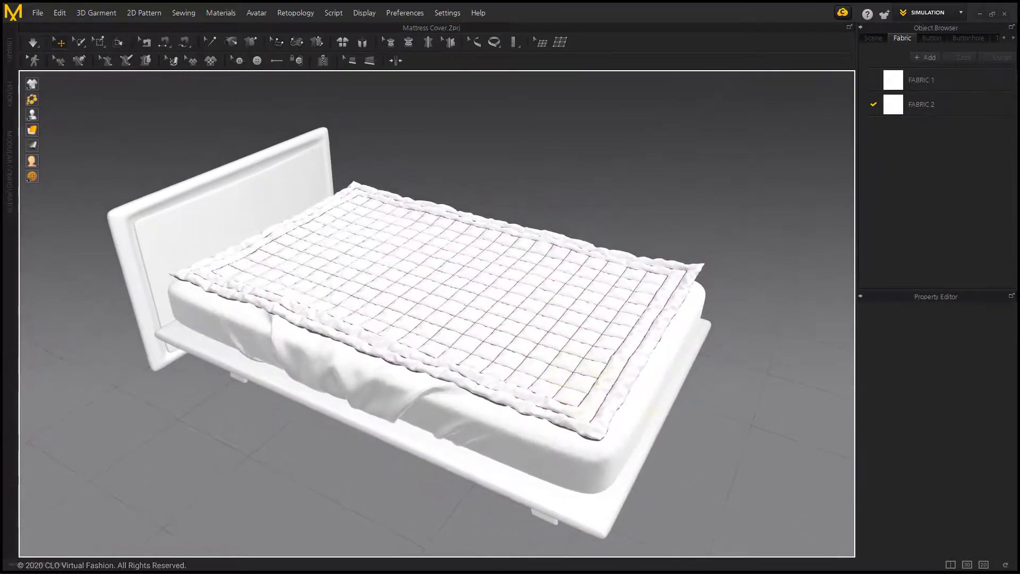